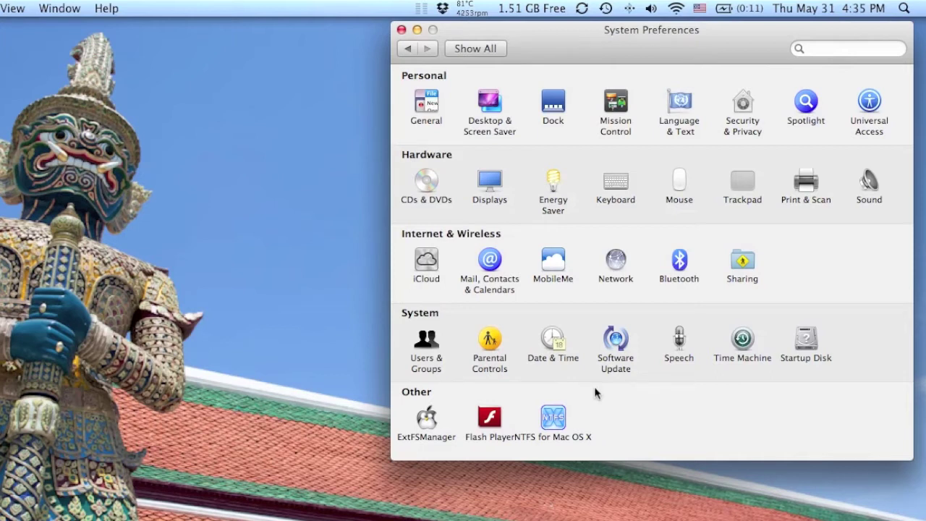
Step: View the Date & Time preferences, return to the overview of all preferences and close System Preferences
click(550, 350)
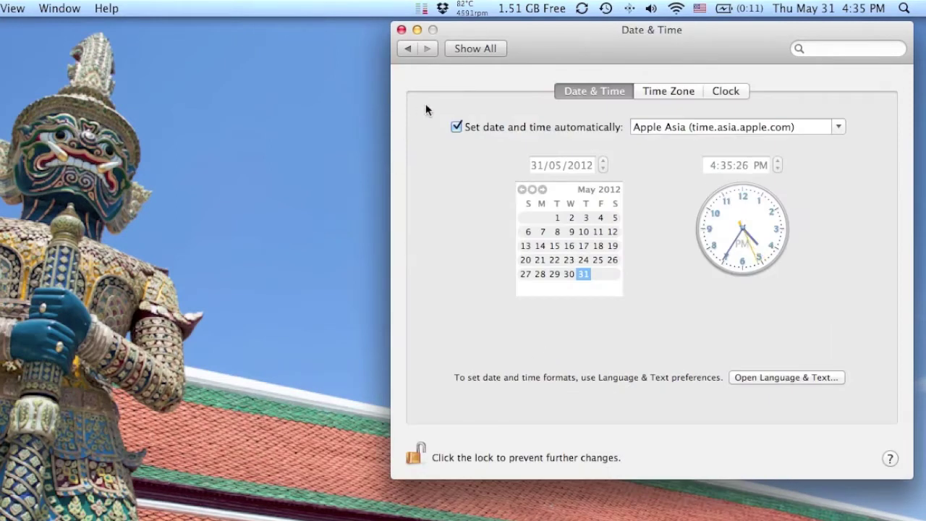
click(486, 53)
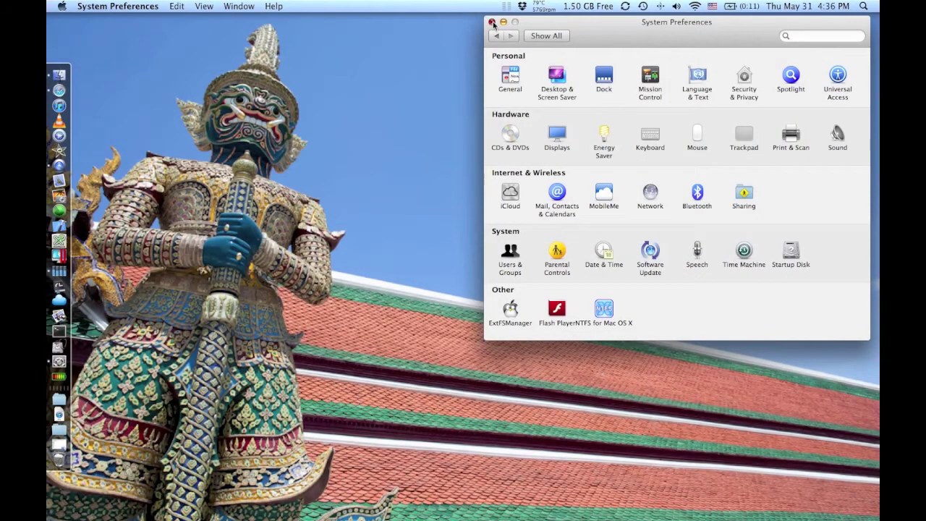
click(491, 22)
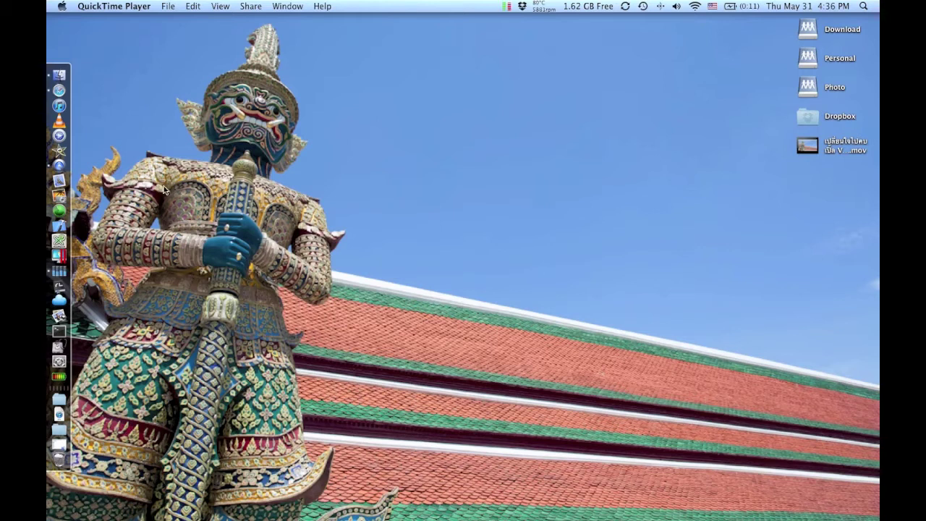
Step: Look over the system menu and the installed apps in Launchpad, returning to the desktop
click(62, 7)
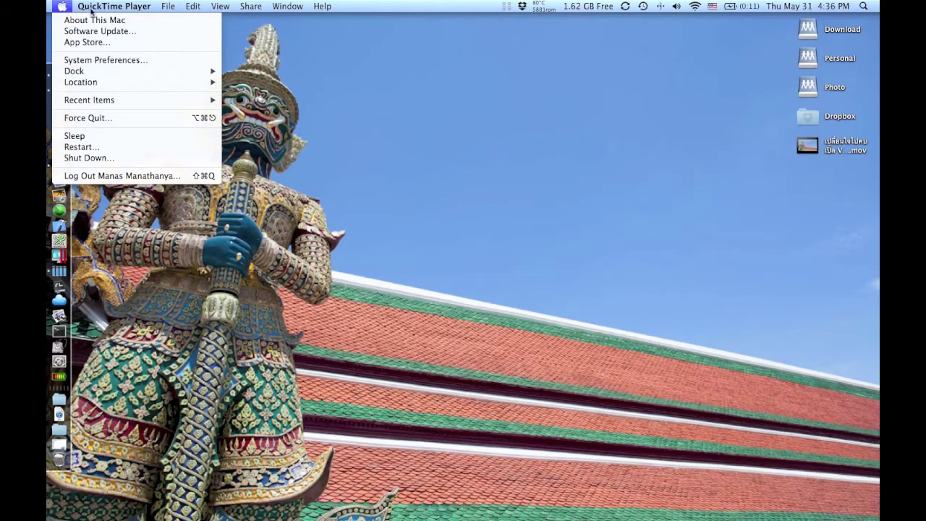
click(331, 82)
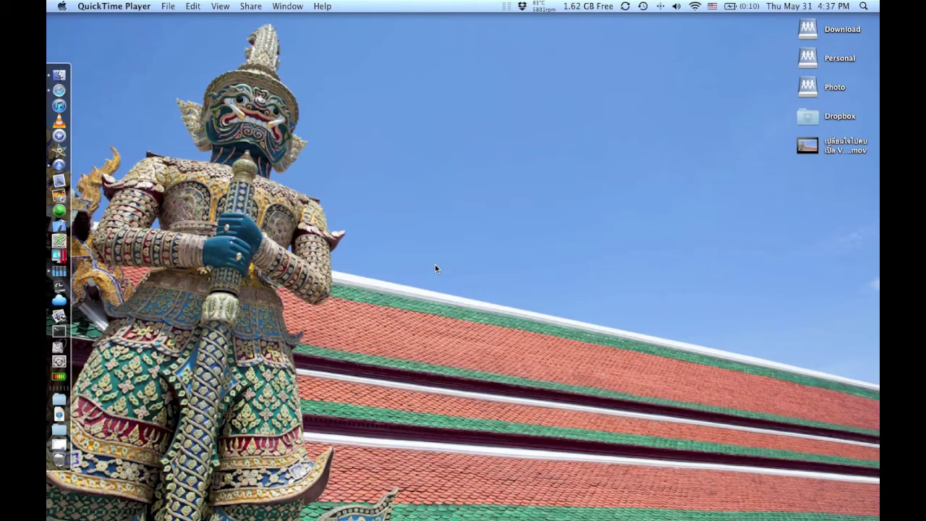
key(F4)
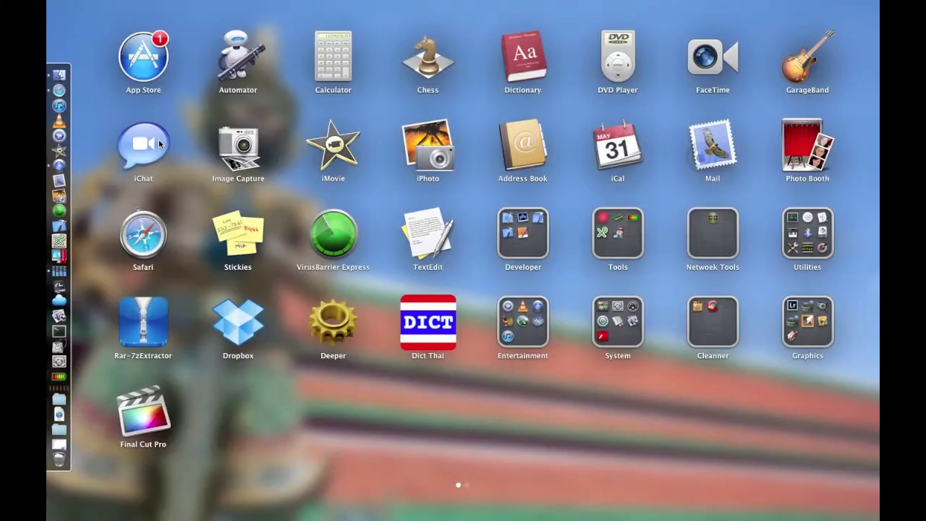
click(395, 437)
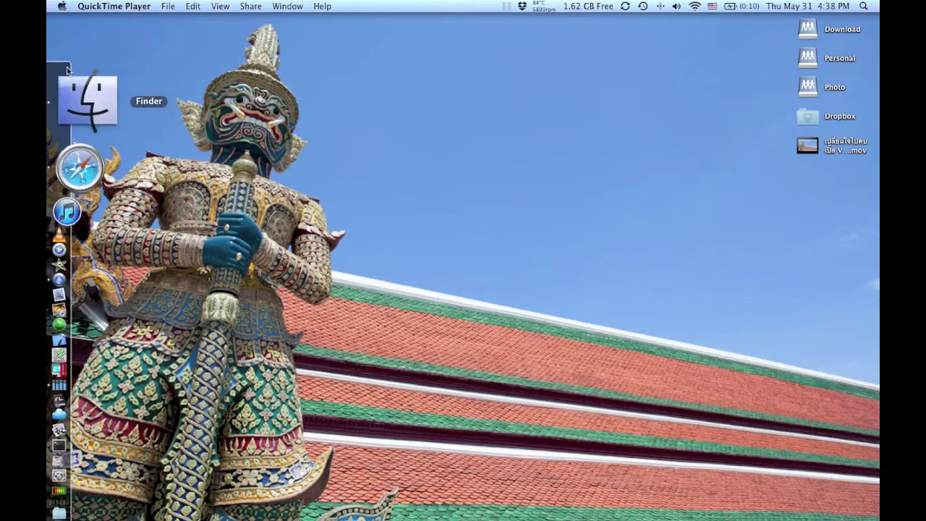
Step: Switch to Finder, show the Applications folder and select the App Store application
click(84, 69)
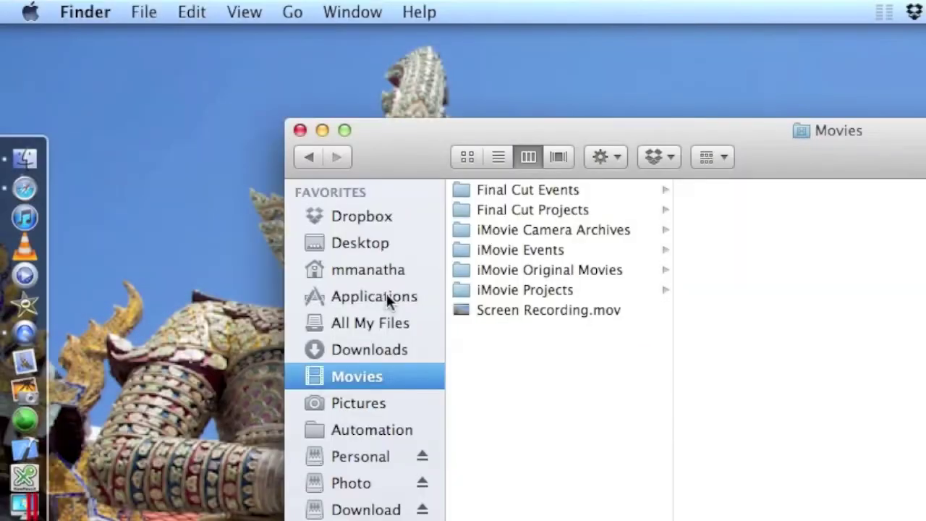
click(247, 155)
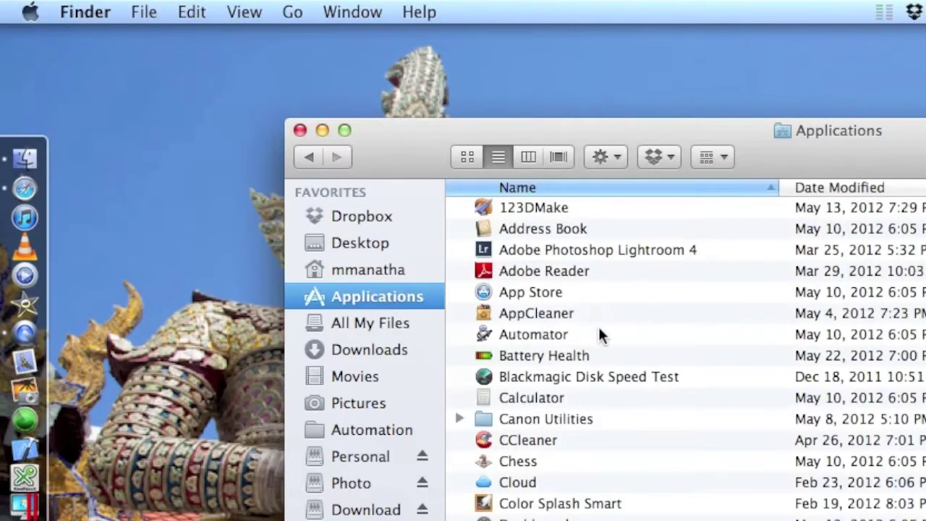
click(553, 294)
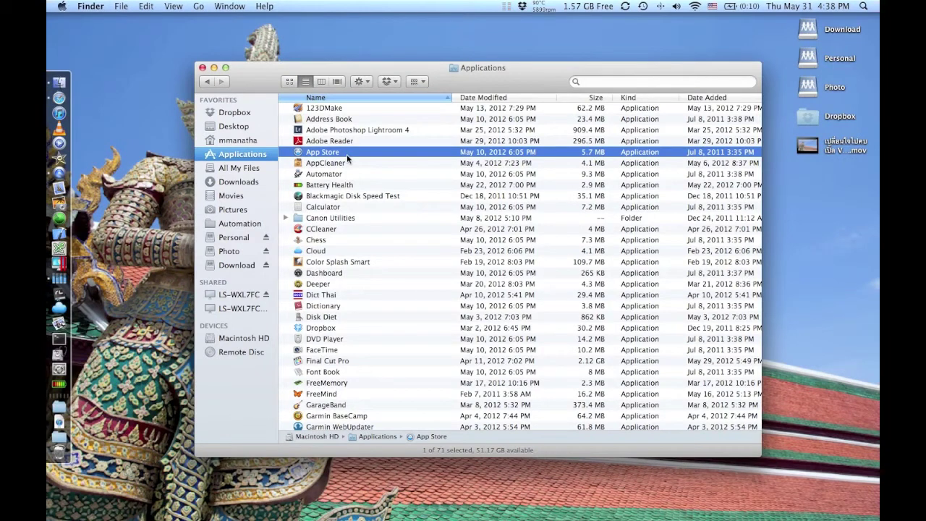
Step: Search Spotlight for "app" and dismiss the results
click(864, 7)
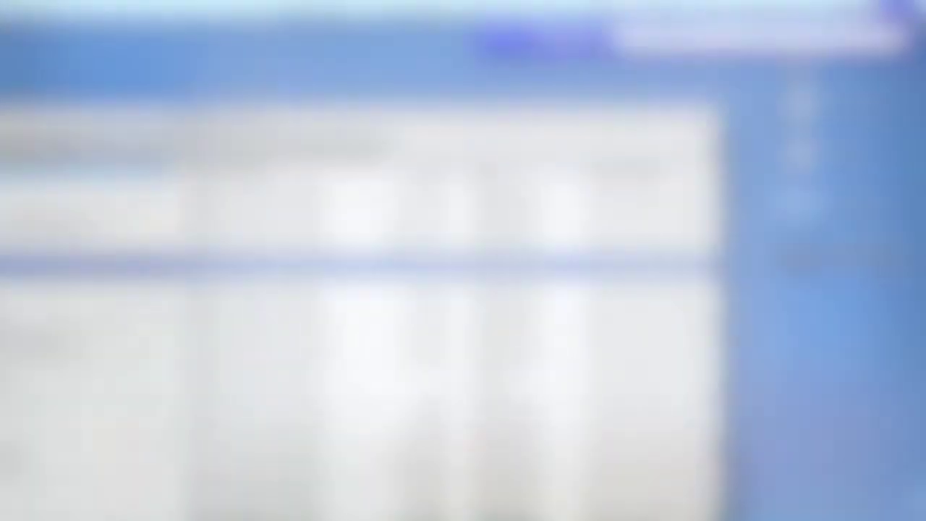
text(app)
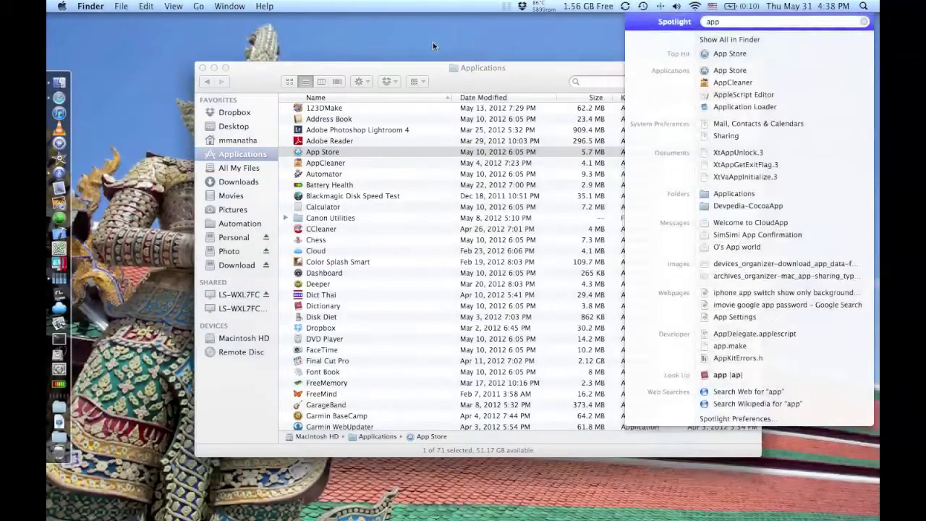
click(144, 75)
Step: Switch to the App Store and shift its window to expose the edge of the Applications folder window behind it
click(63, 8)
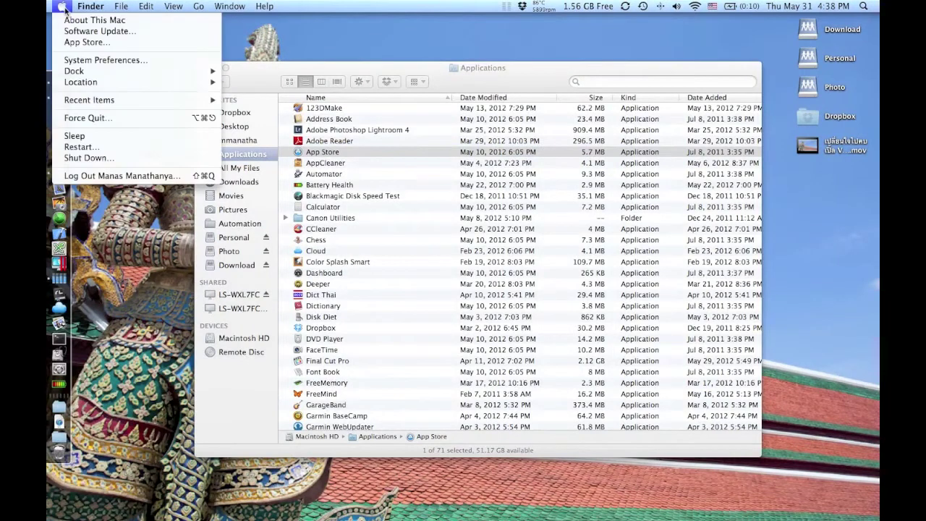
click(78, 43)
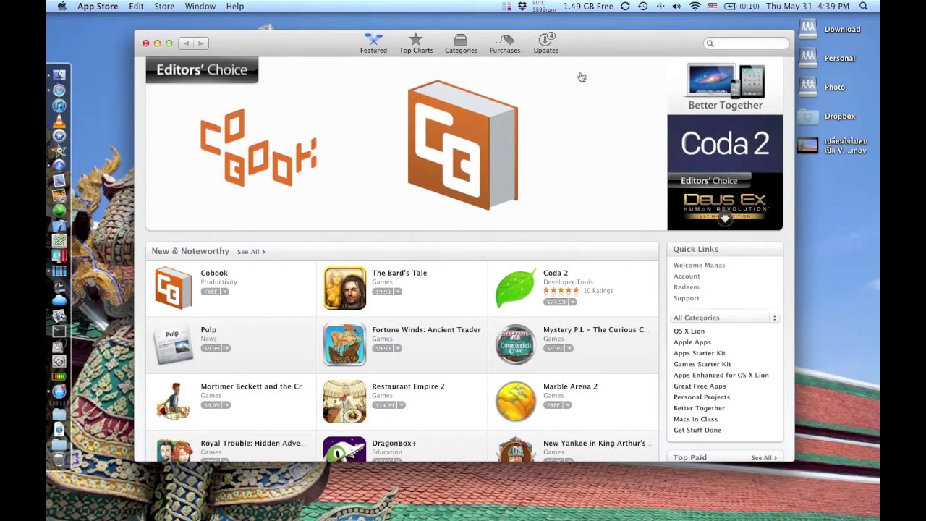
drag(602, 52, 548, 48)
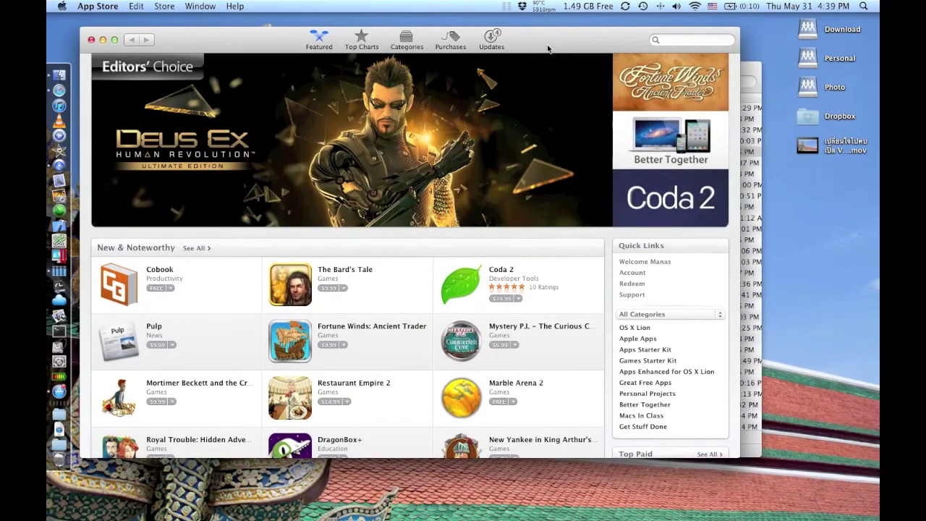
Step: Minimize the Finder's Applications window and view the available updates in the App Store
click(754, 75)
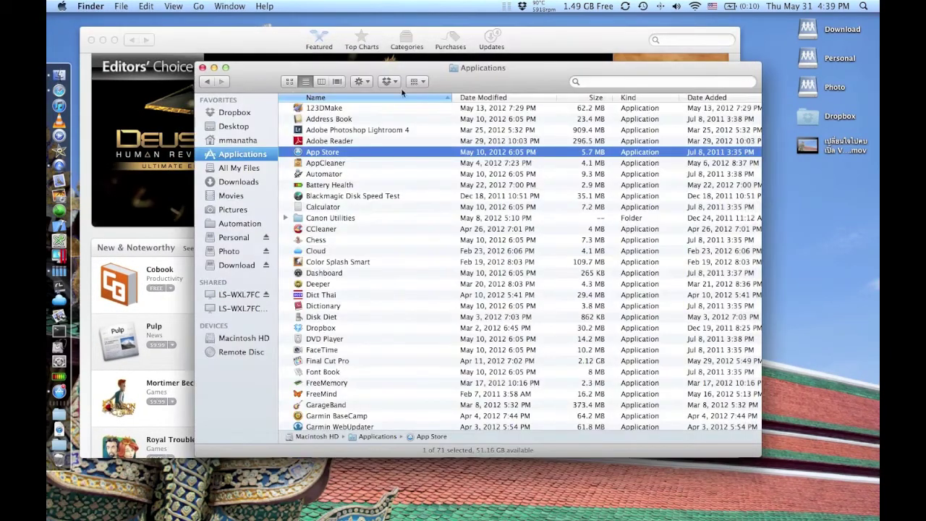
click(214, 68)
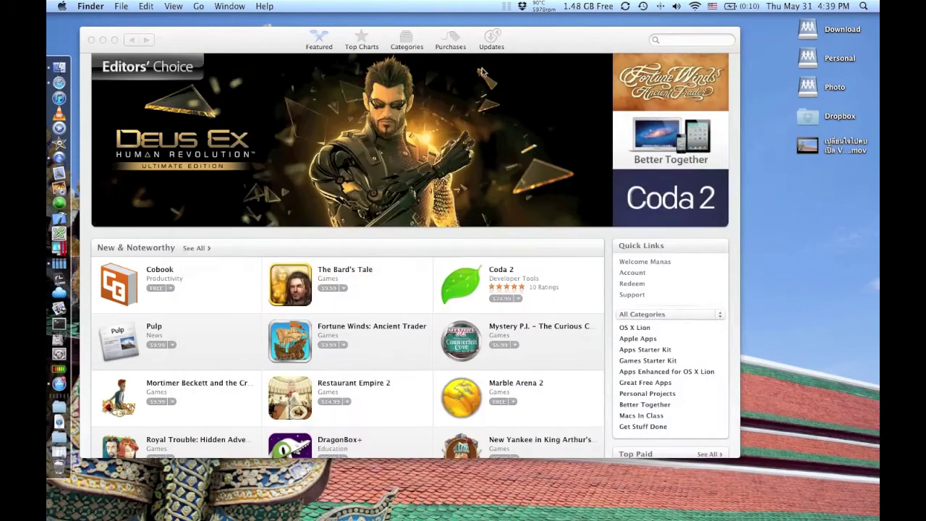
click(560, 49)
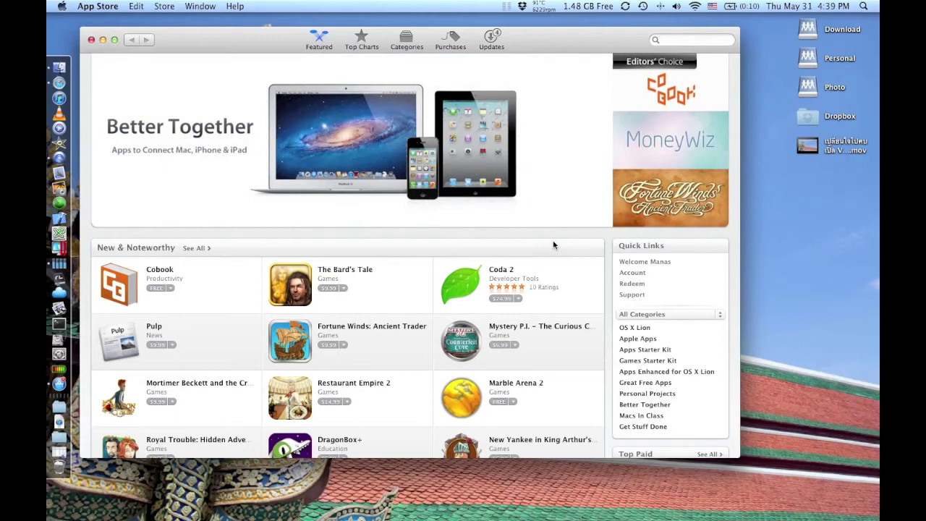
click(492, 41)
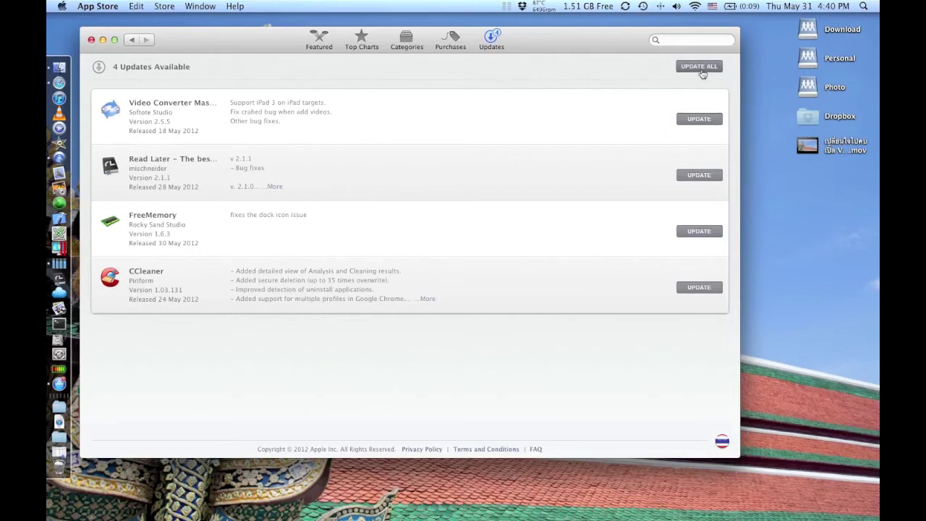
Step: Show the App Store's top charts and open the complete Top Free list
click(361, 45)
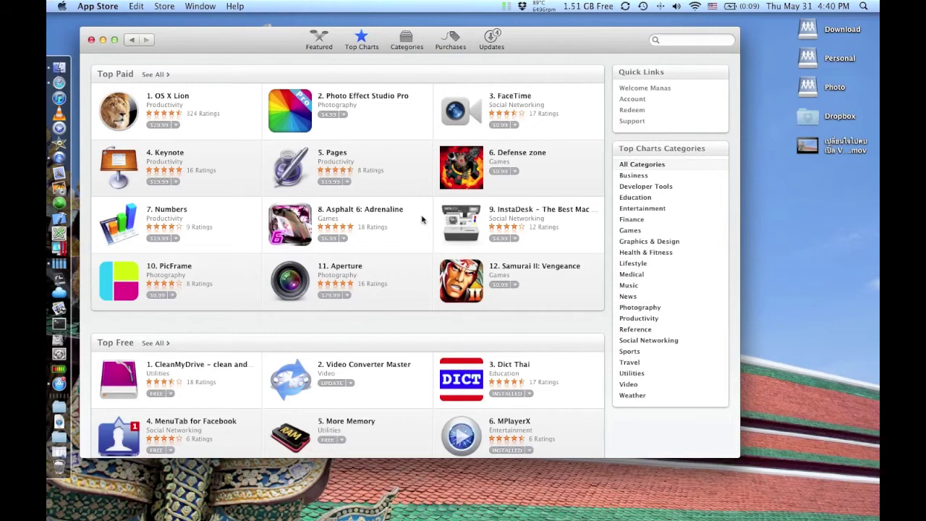
scroll(442, 300, down, 3)
scroll(442, 301, down, 1)
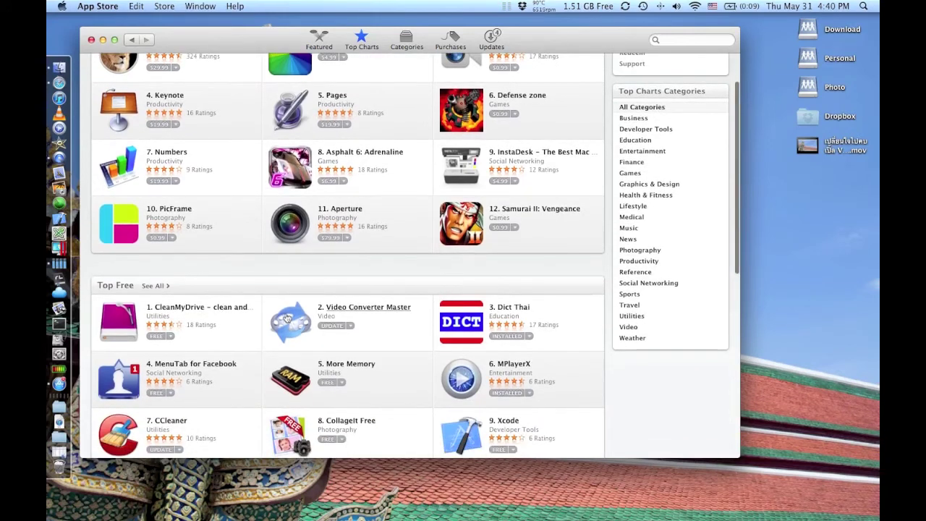
click(156, 287)
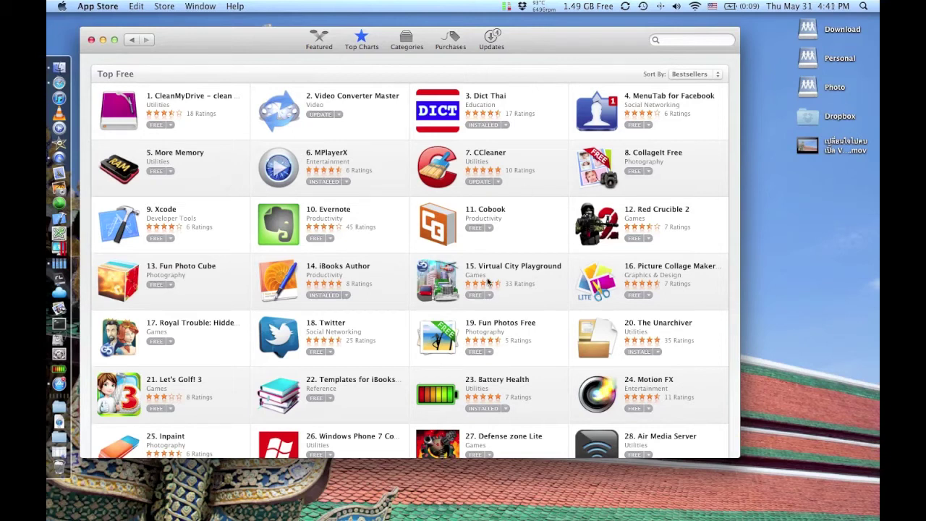
Step: Browse the Top Free list to examine the ranked free apps and their ratings
scroll(533, 320, down, 1)
scroll(533, 320, down, 3)
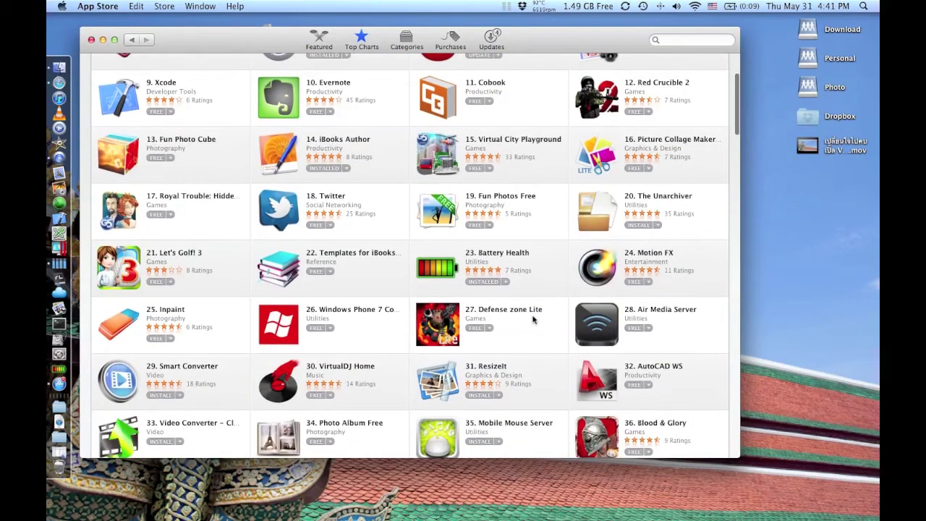
scroll(533, 320, down, 4)
scroll(533, 320, down, 4)
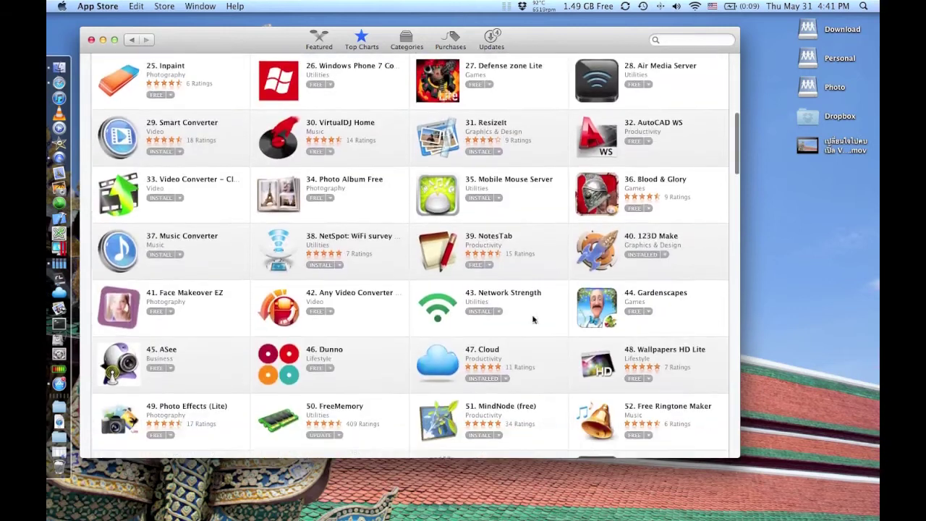
scroll(533, 319, down, 4)
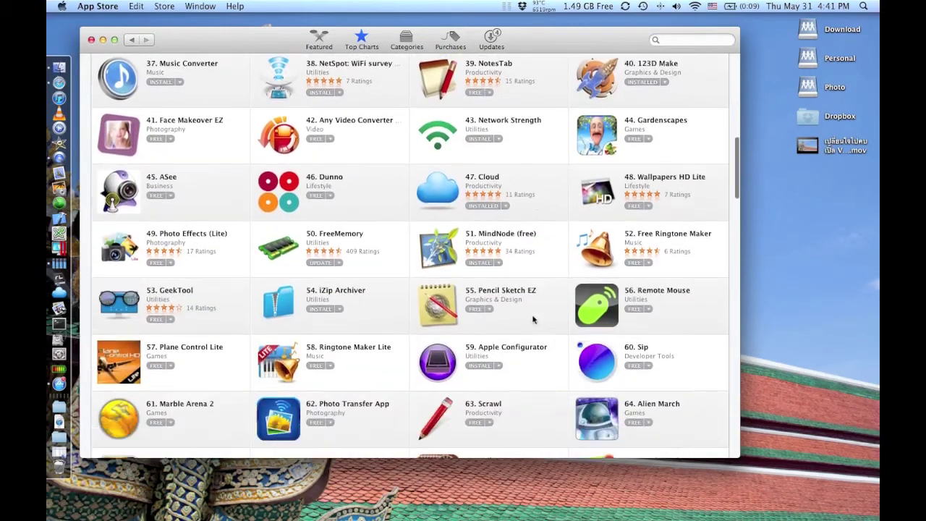
scroll(533, 320, up, 8)
scroll(533, 320, up, 7)
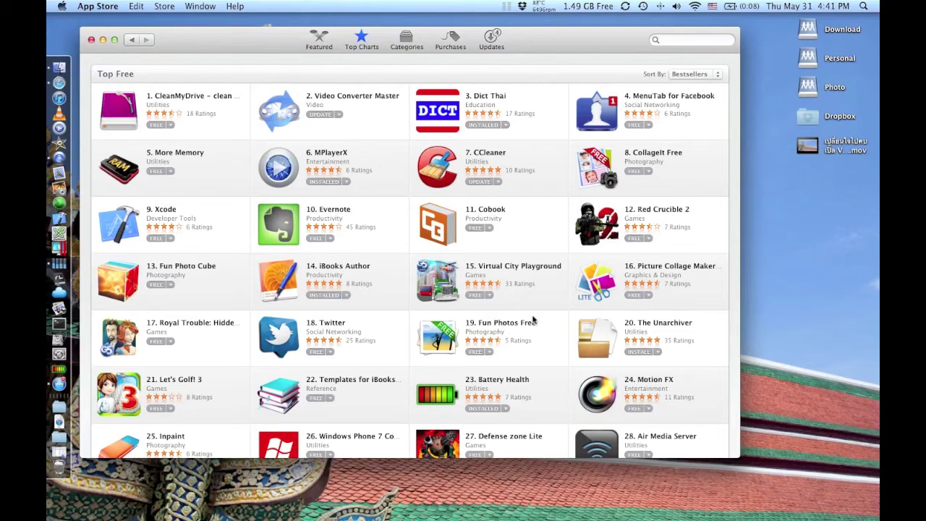
scroll(598, 451, down, 5)
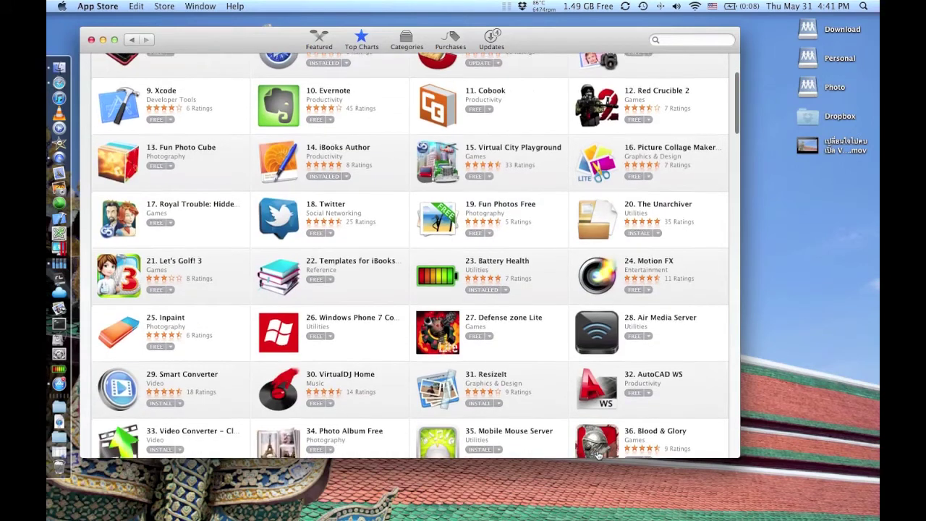
scroll(597, 451, up, 5)
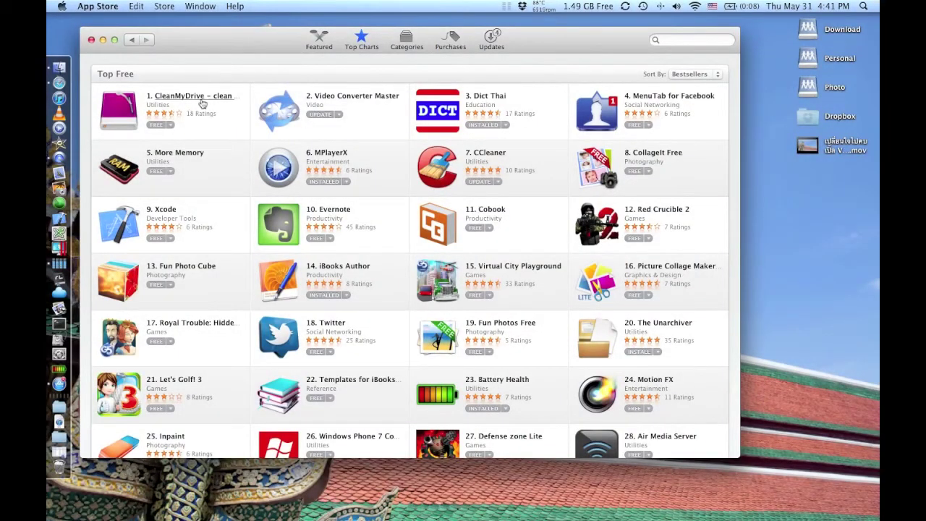
scroll(219, 281, down, 3)
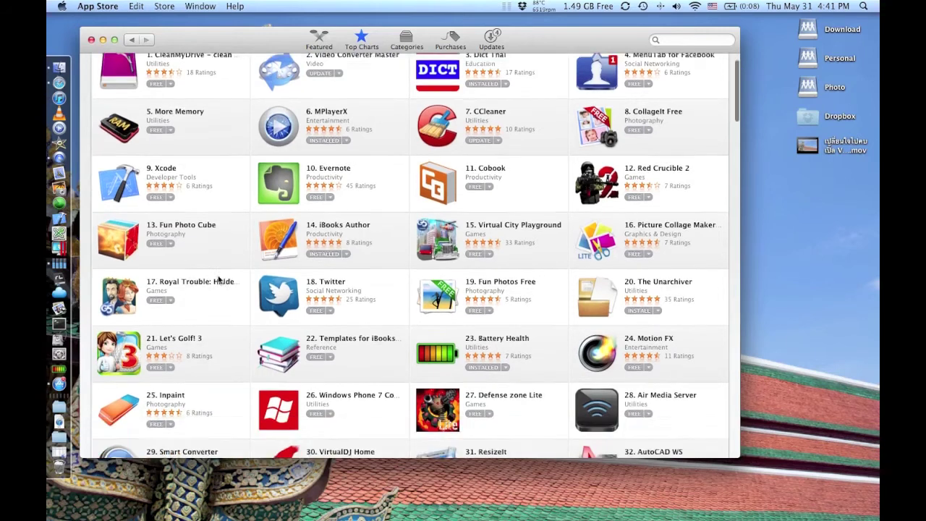
scroll(219, 280, up, 3)
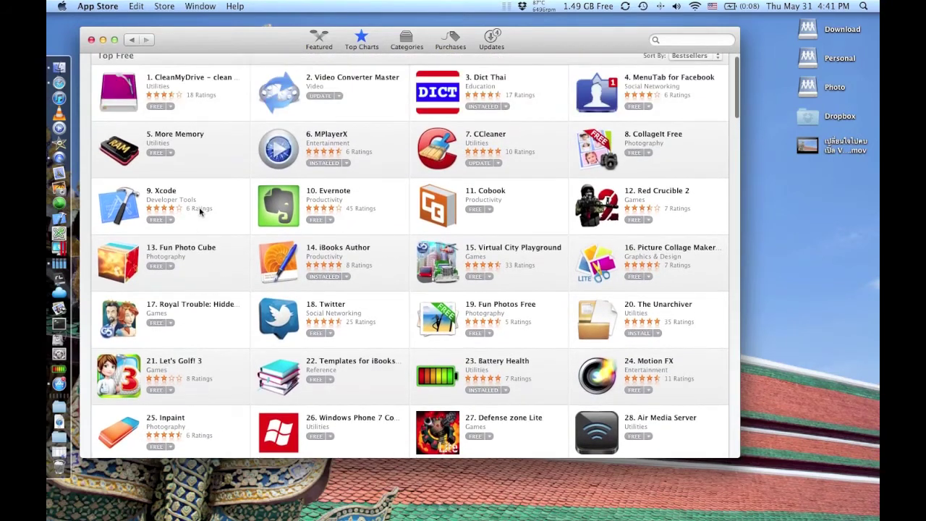
Step: Open the More Memory app page, view its second screenshot and expand the full description
click(187, 139)
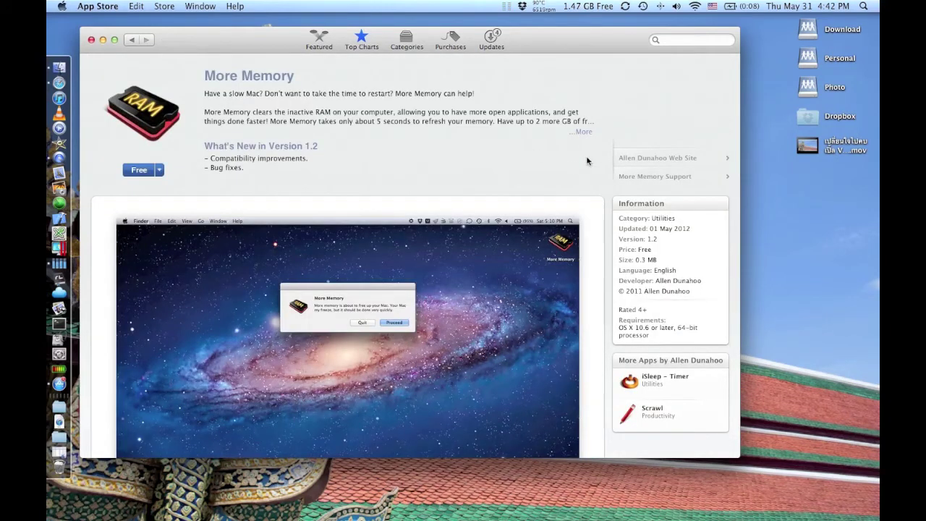
scroll(510, 159, down, 5)
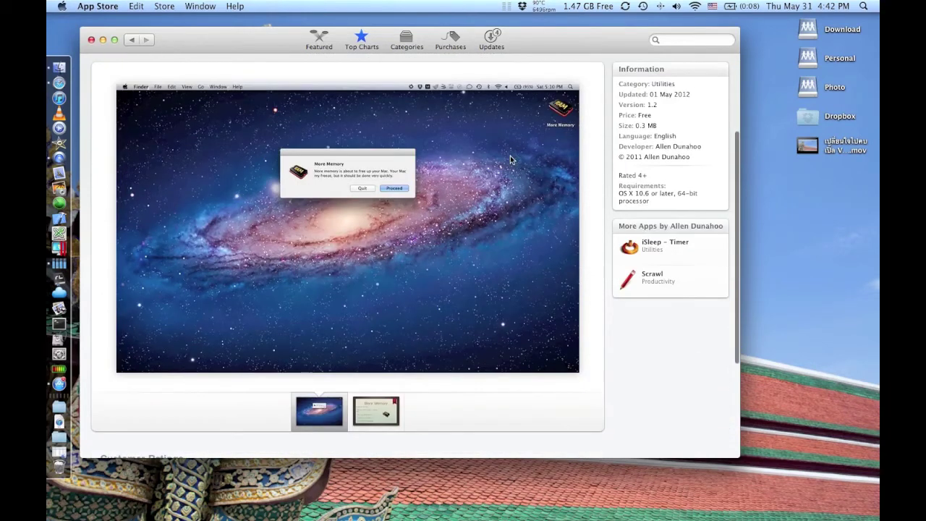
click(384, 412)
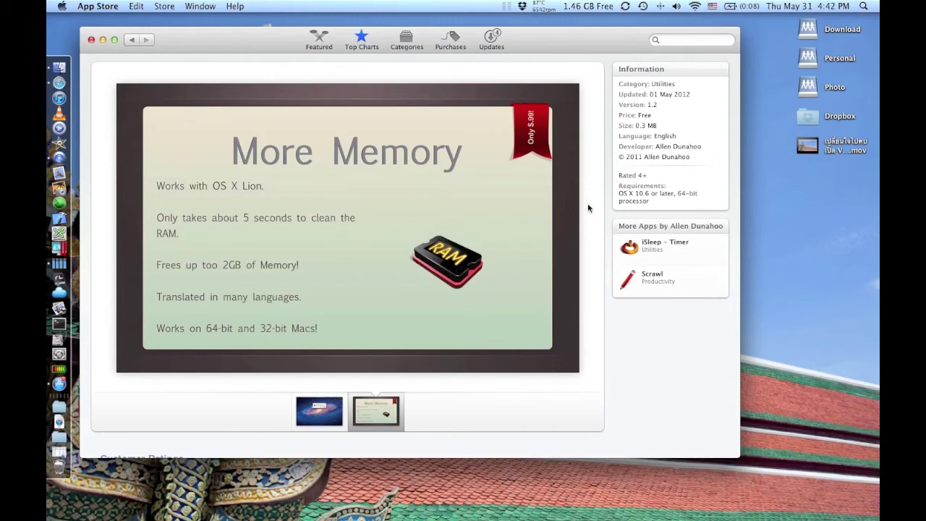
scroll(588, 209, up, 5)
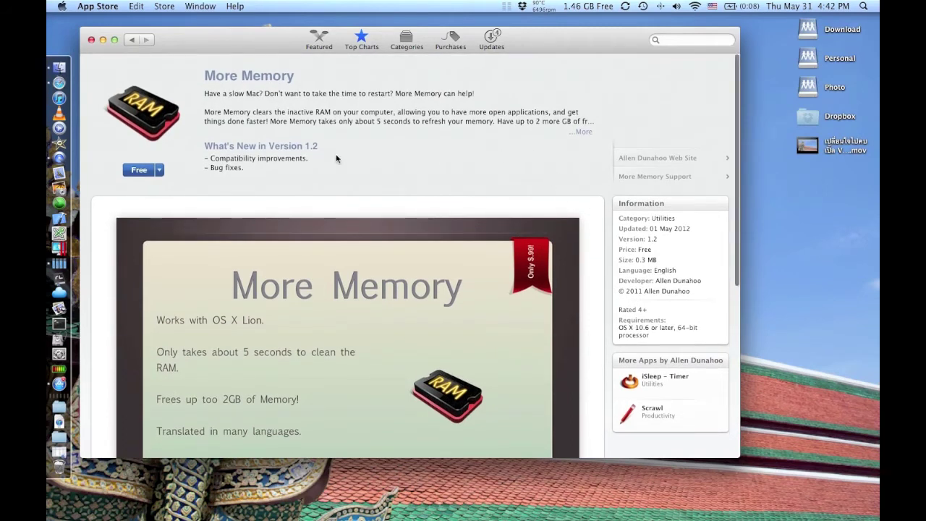
click(586, 133)
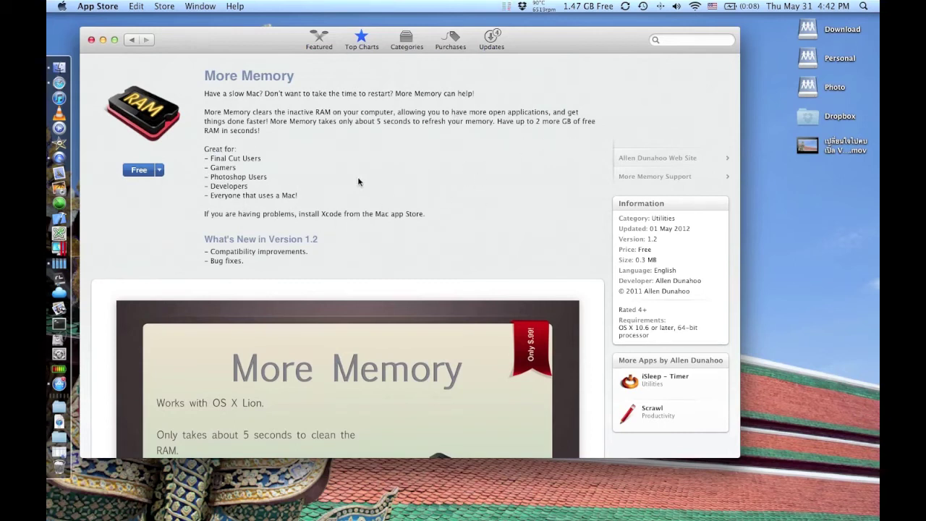
Step: Install the free More Memory app, signing in to the App Store with the Apple ID password
click(144, 173)
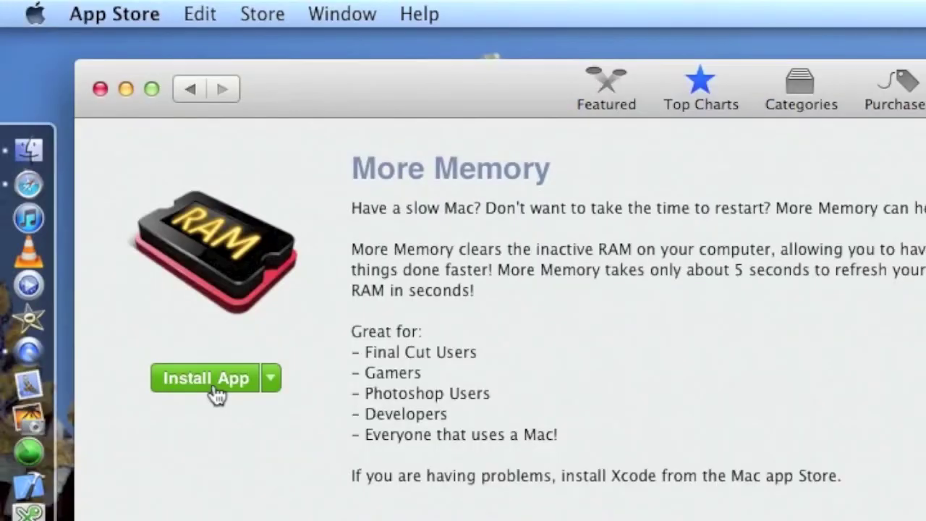
click(215, 391)
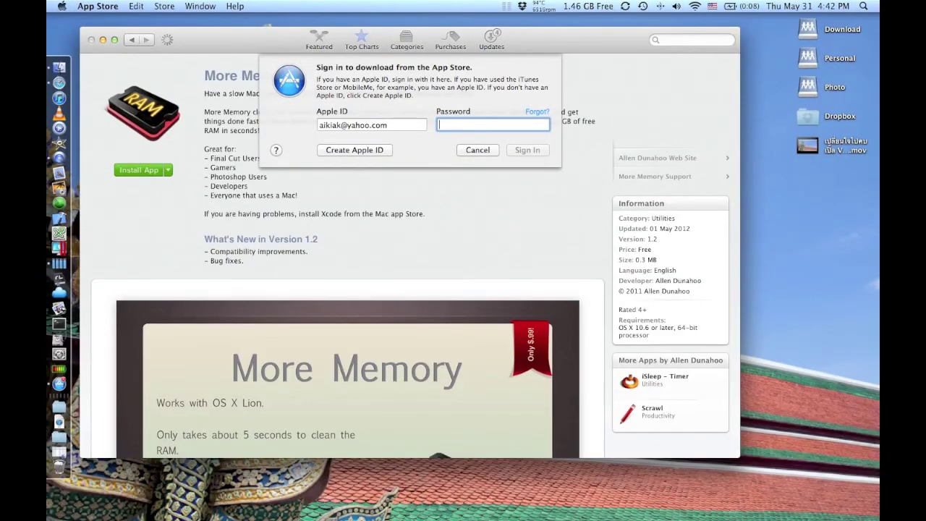
text(•••••••)
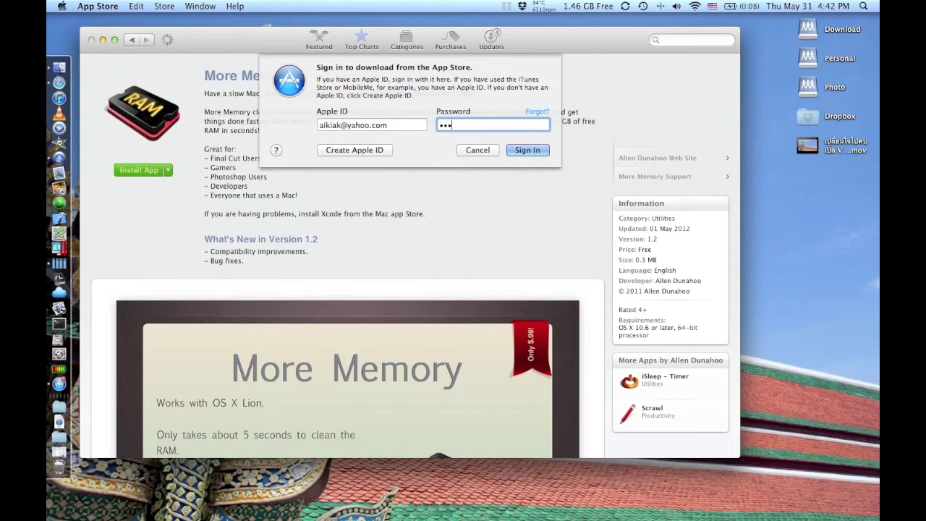
text(•••••)
key(Return)
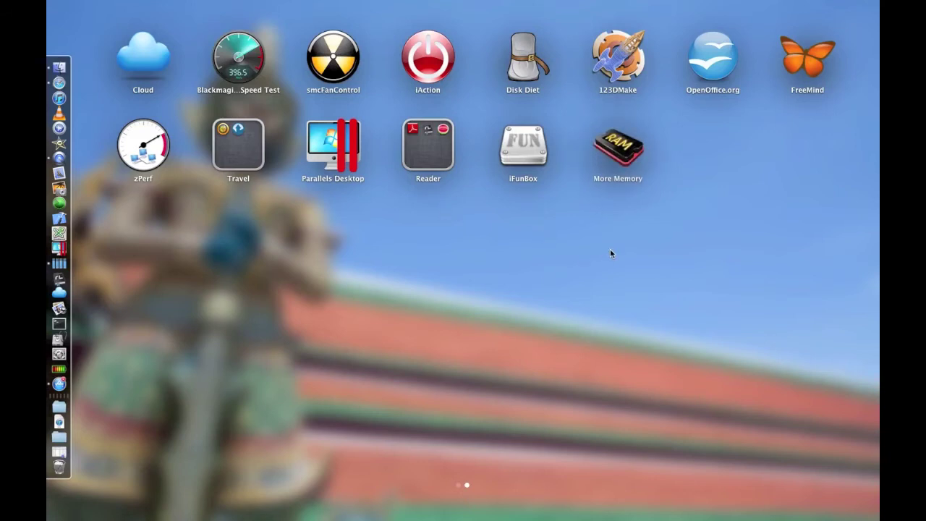
Step: Run the installed More Memory app from Launchpad to free up memory, and return to the Top Free list
click(624, 153)
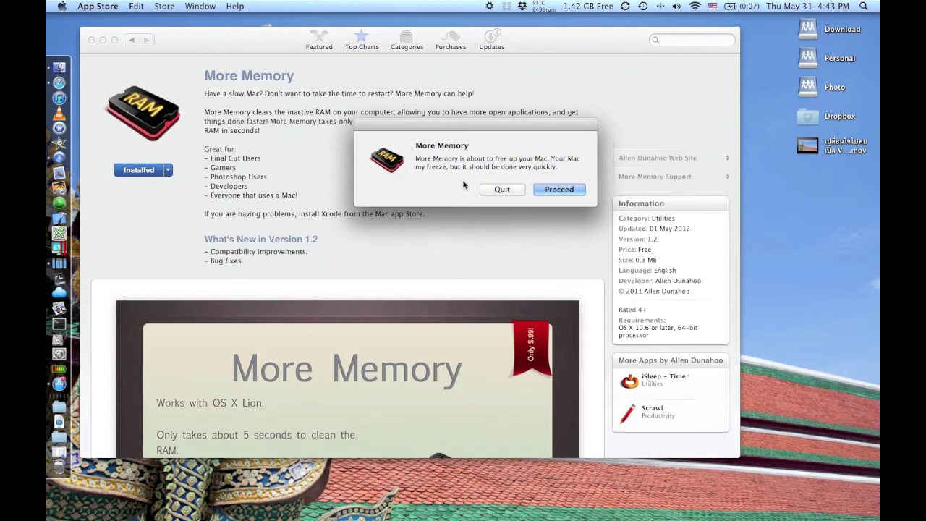
click(565, 189)
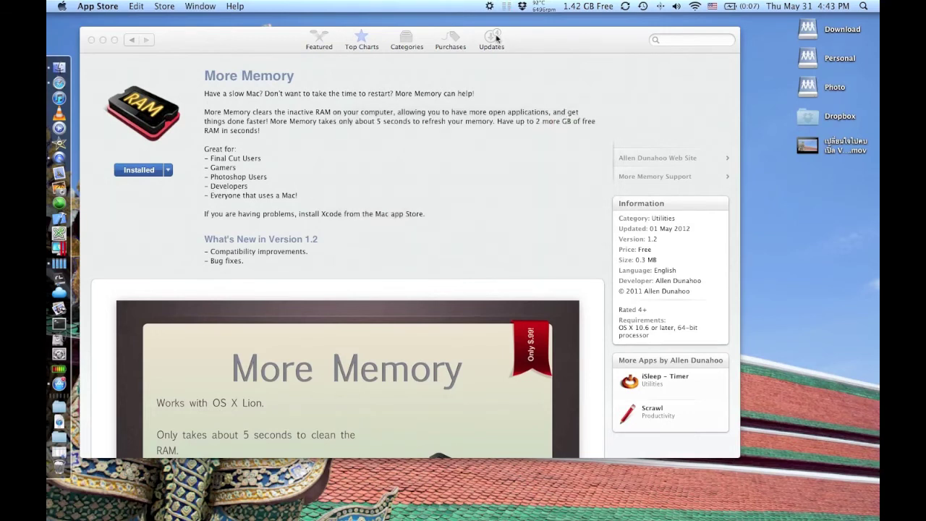
click(490, 8)
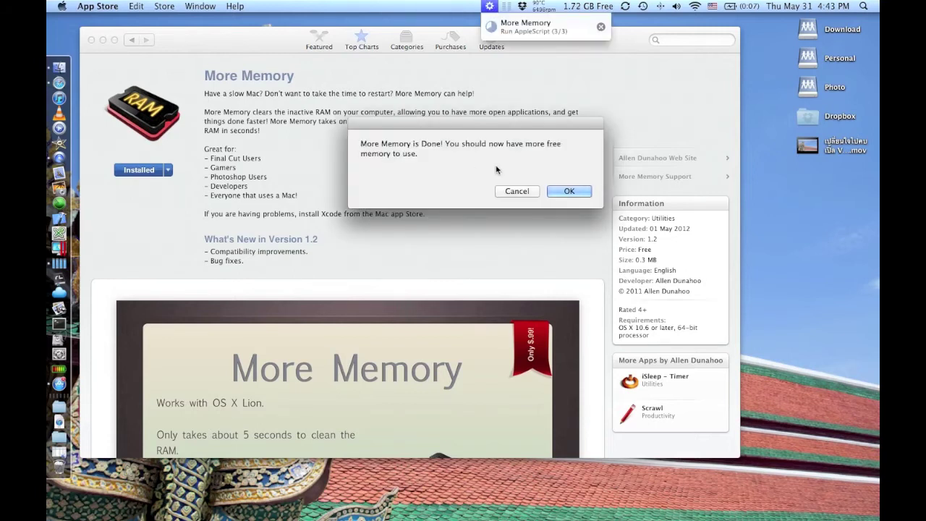
click(569, 191)
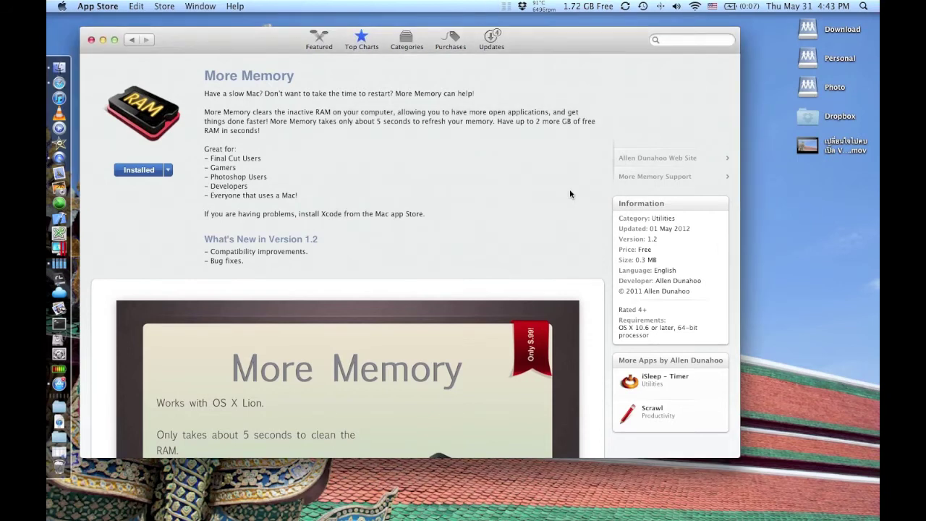
click(134, 40)
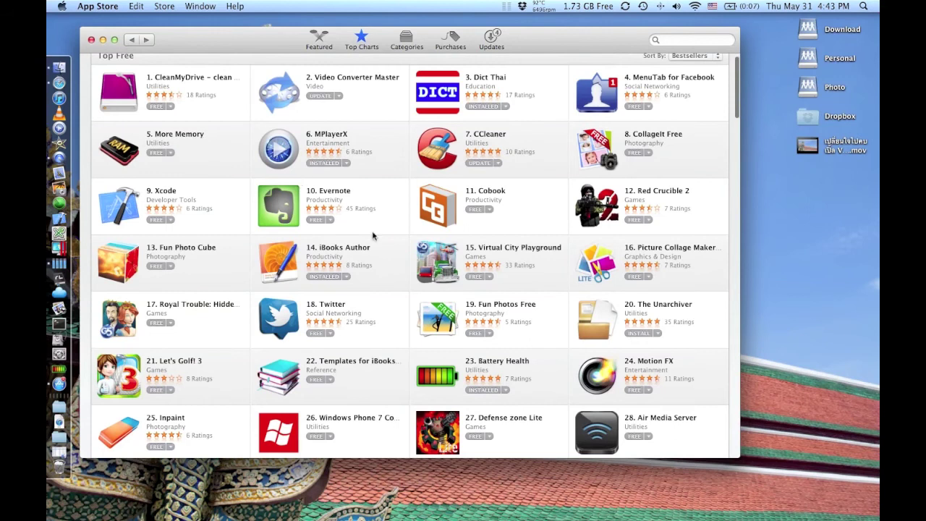
scroll(373, 235, up, 2)
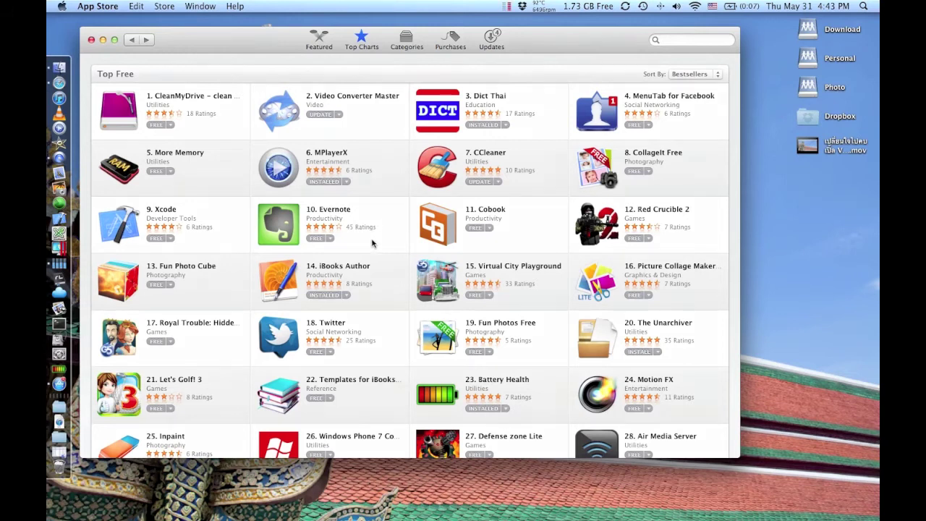
Step: Delete the More Memory app from Launchpad and confirm the deletion
key(F4)
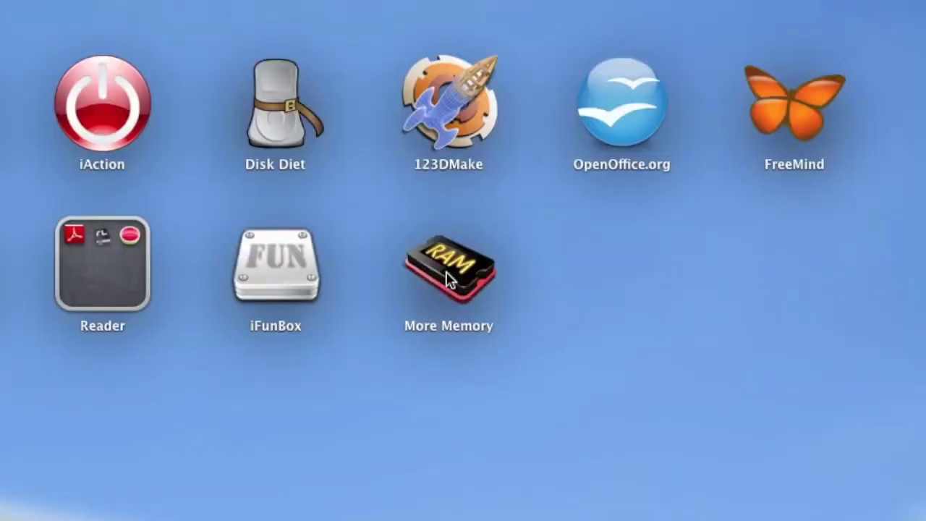
click(617, 152)
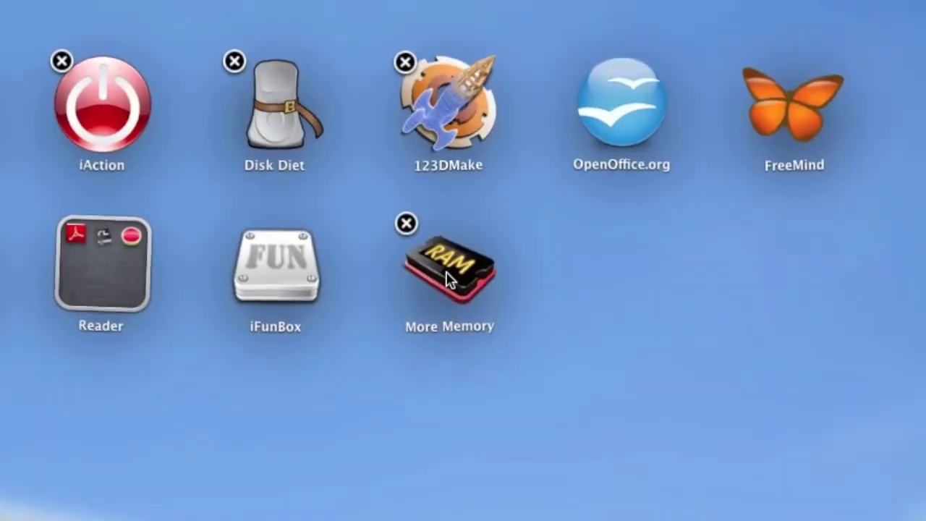
click(405, 224)
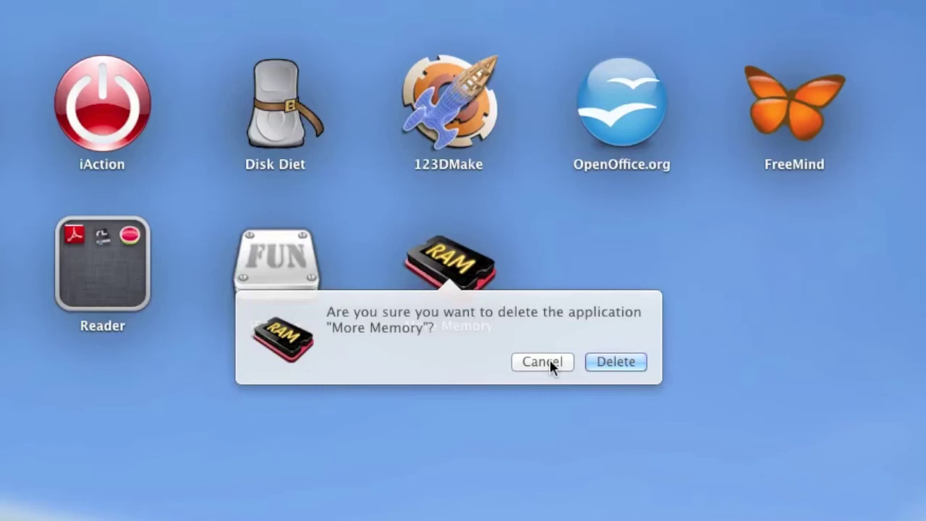
click(625, 366)
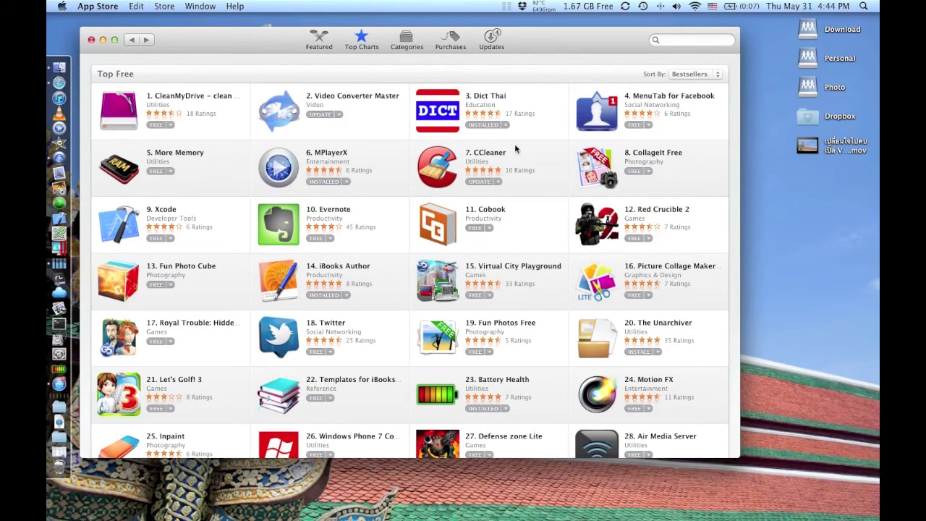
Step: Open the list of purchased apps and look through it down to the oldest purchases and back
click(457, 40)
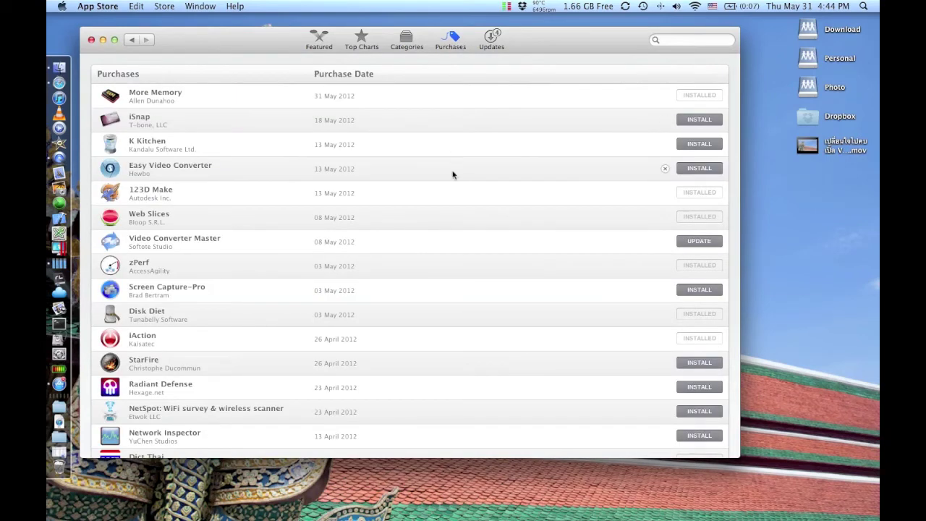
scroll(452, 174, down, 5)
scroll(453, 174, down, 10)
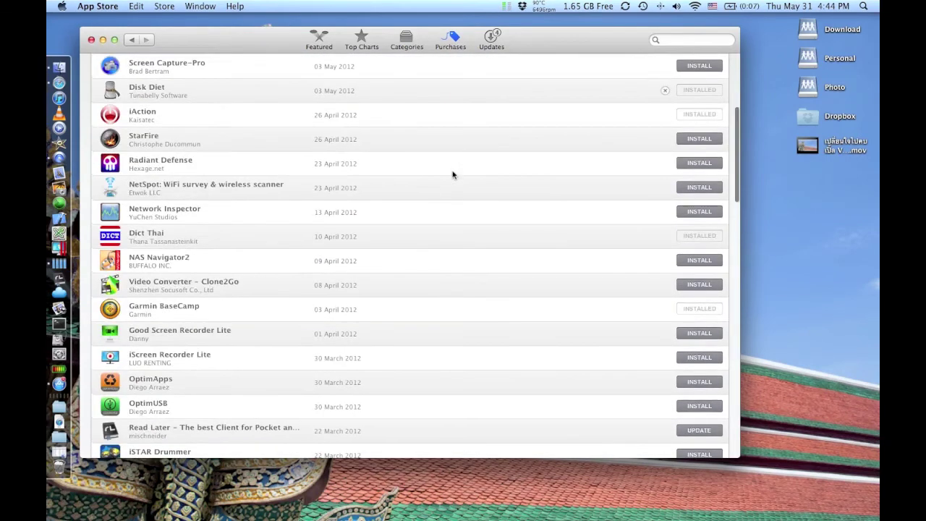
scroll(453, 175, down, 20)
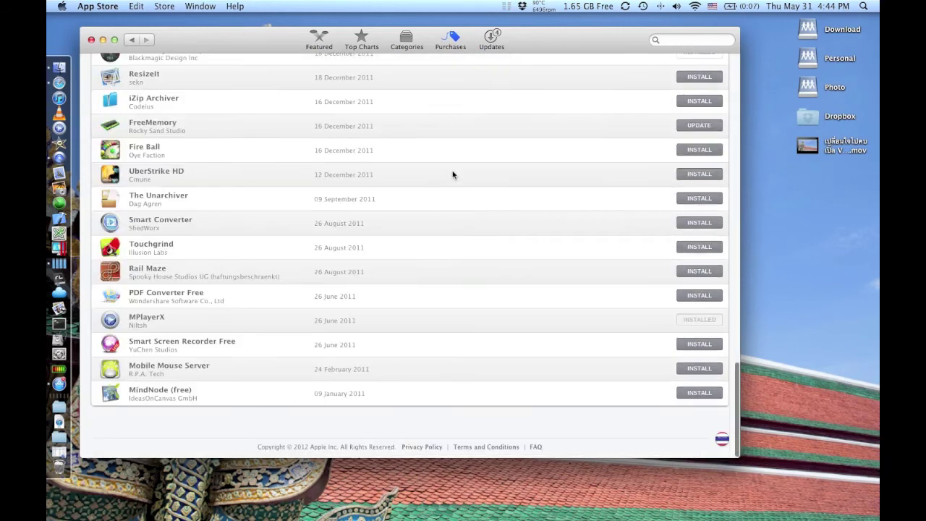
scroll(453, 174, up, 15)
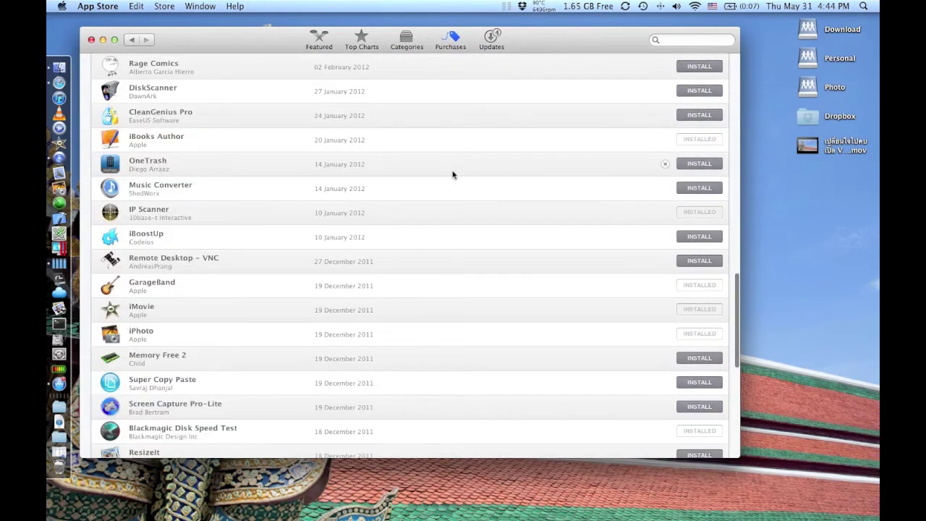
scroll(452, 174, up, 10)
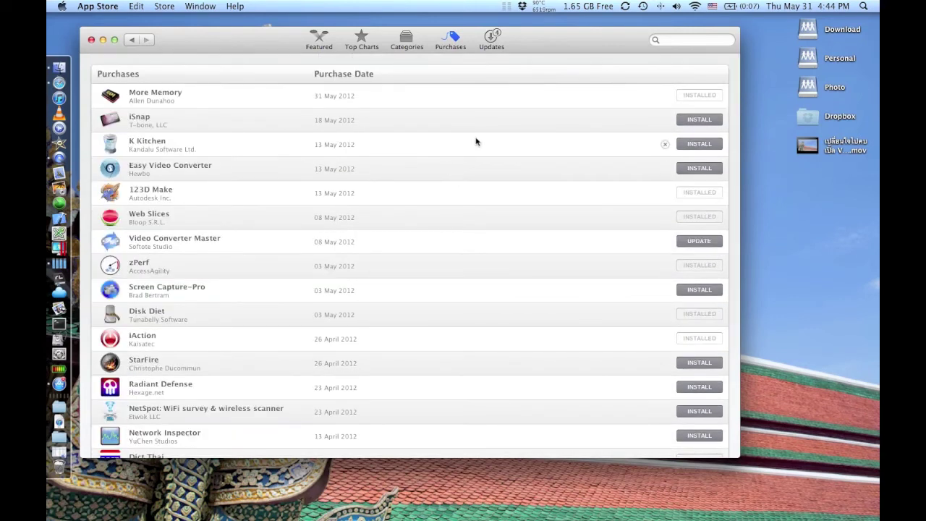
Step: Show the available app updates and start updating all of them
click(489, 45)
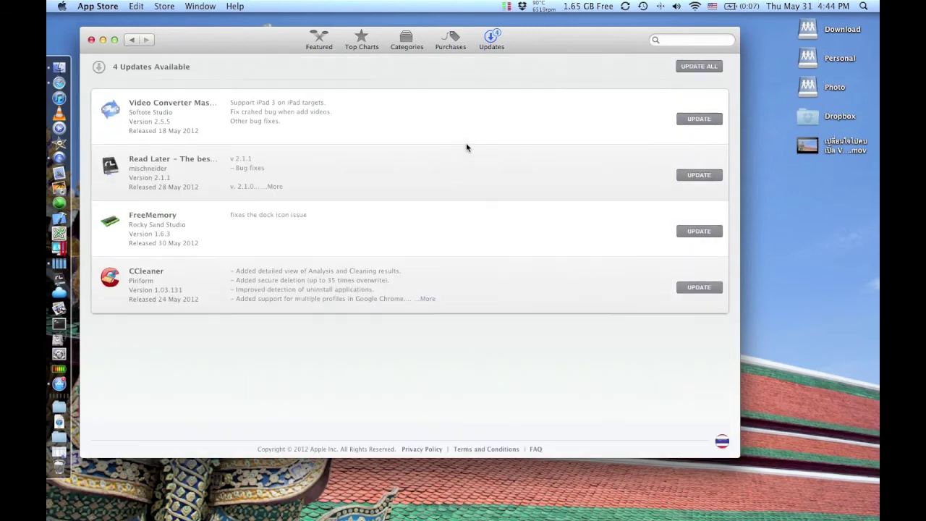
click(699, 66)
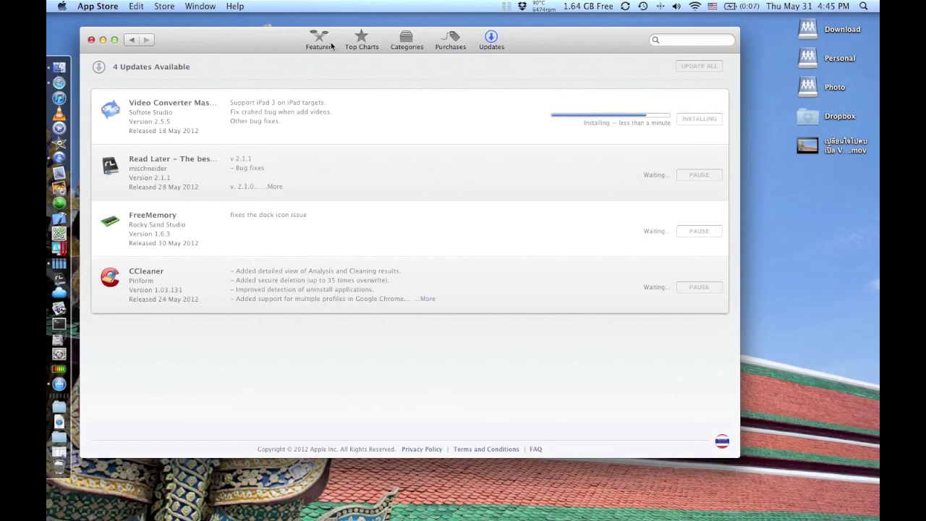
Step: Check for system updates with Software Update, quitting FreeMemory so its pending app update can install
click(63, 7)
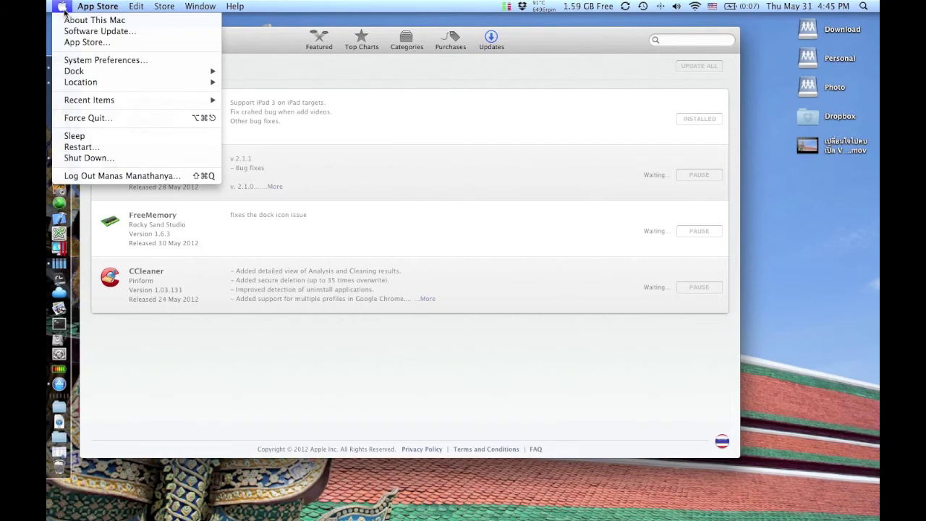
click(139, 31)
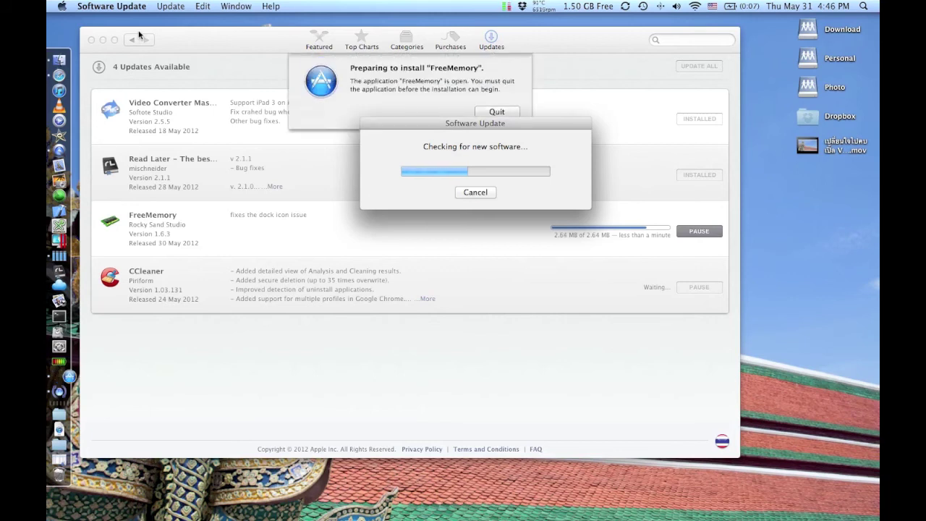
click(506, 113)
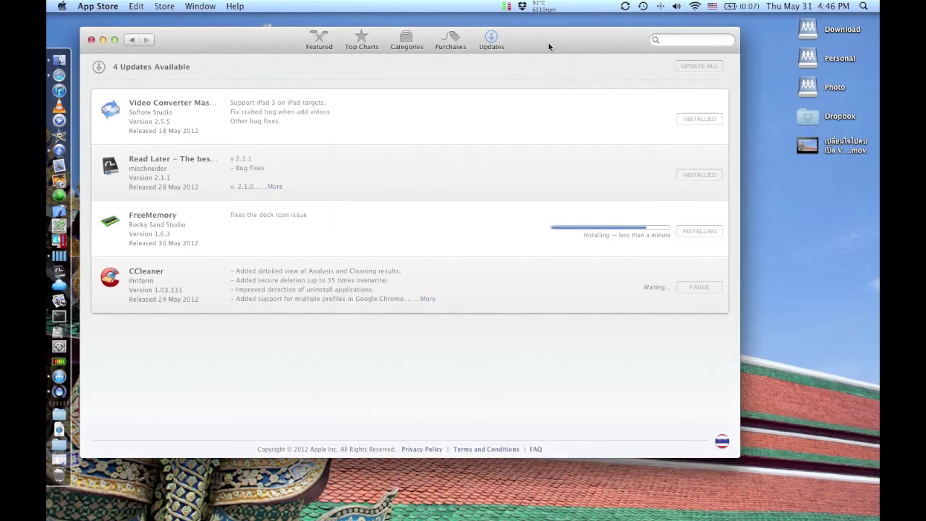
key(ctrl+Up)
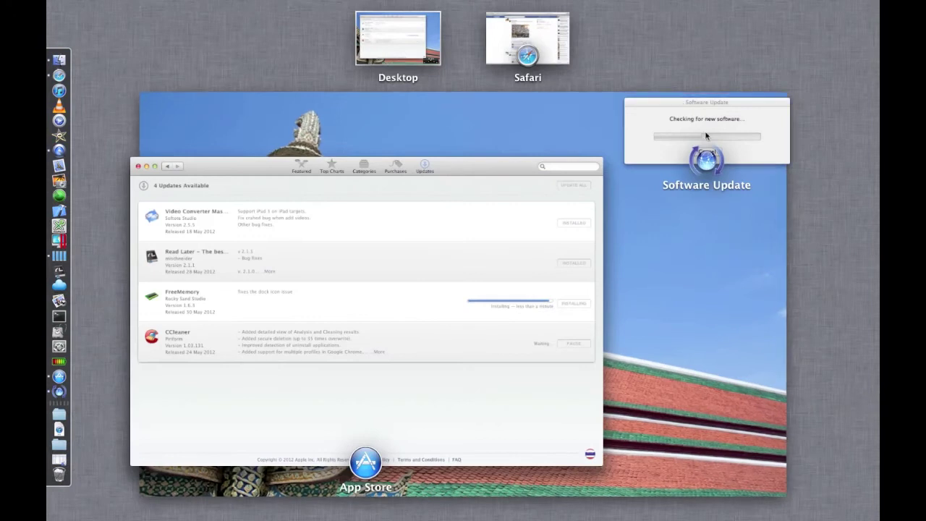
click(706, 136)
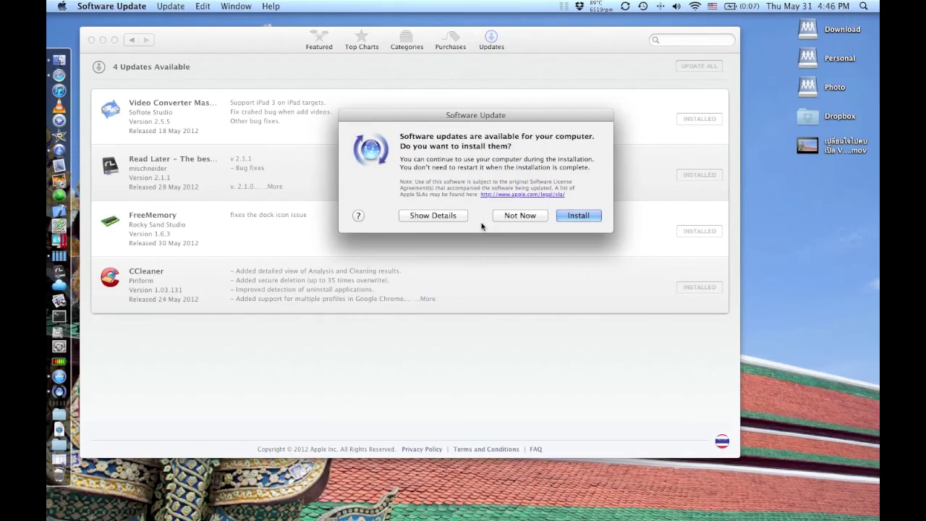
Step: Show the software update details and read the descriptions of ProApps QuickTime codecs, Digital Camera Raw Compatibility and Final Cut Pro X Supplemental Content
click(443, 215)
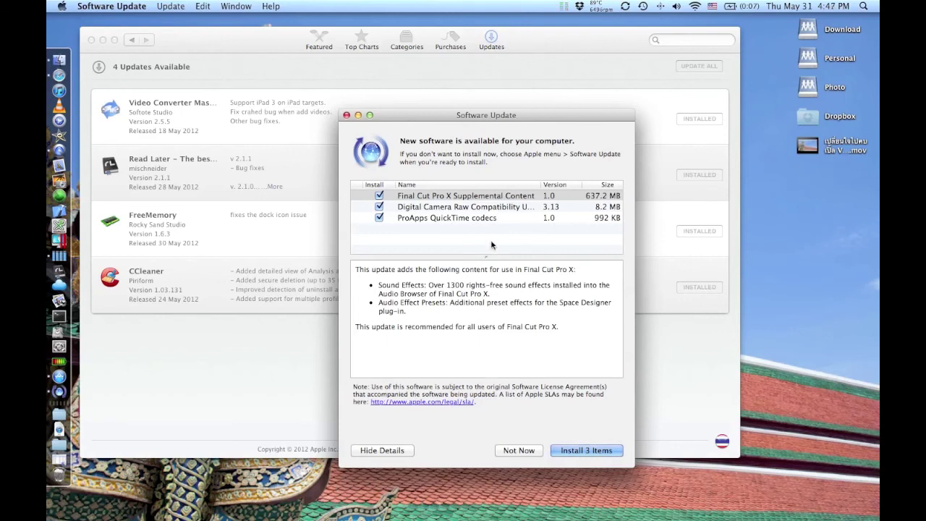
click(489, 218)
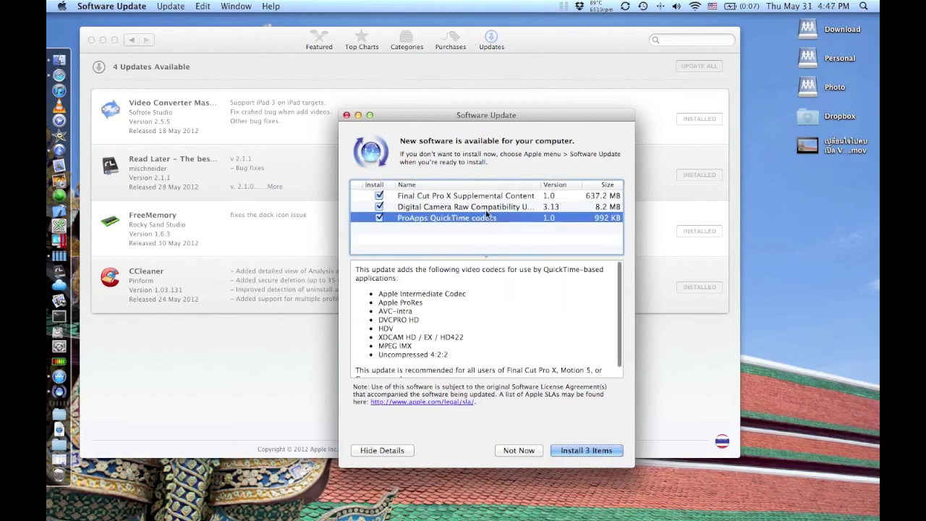
click(498, 208)
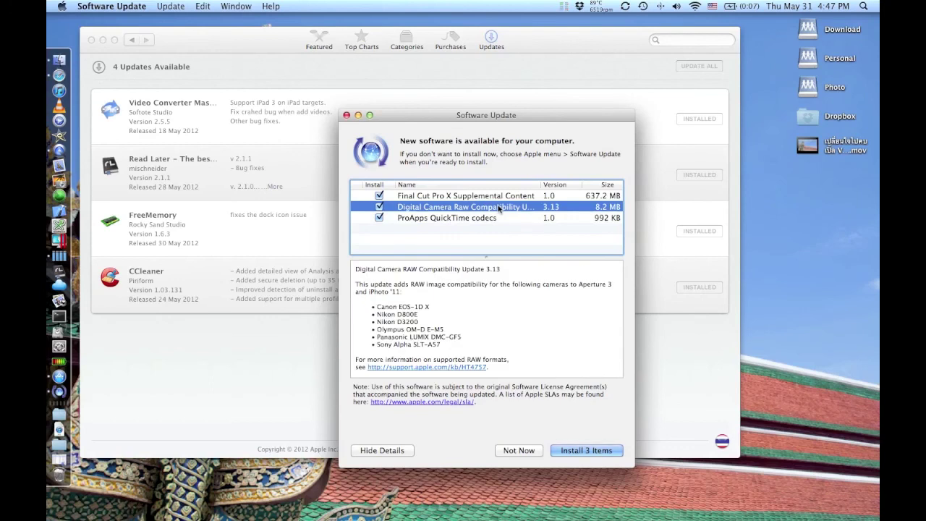
click(486, 196)
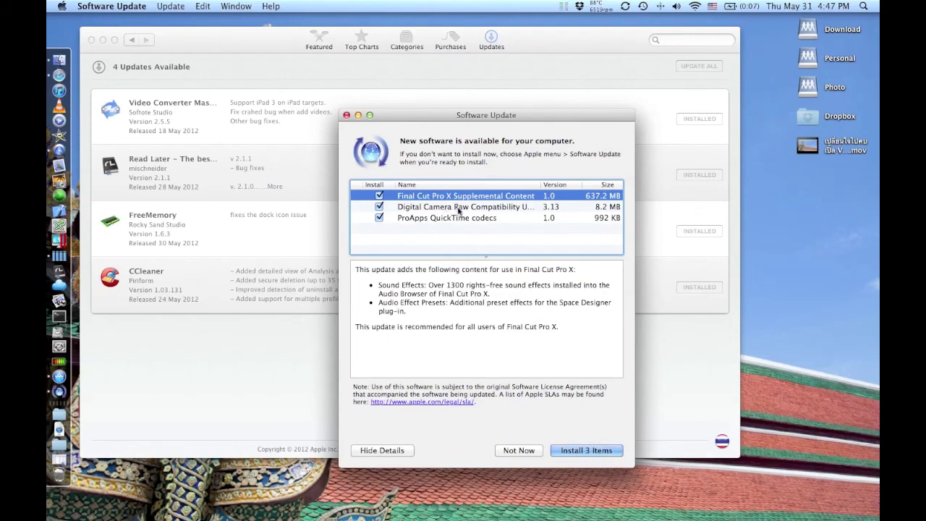
click(459, 218)
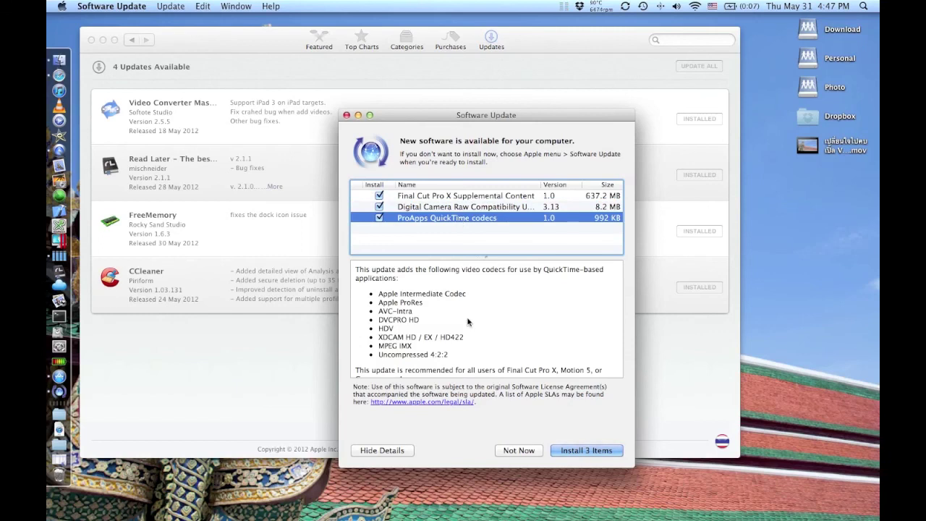
scroll(468, 323, down, 2)
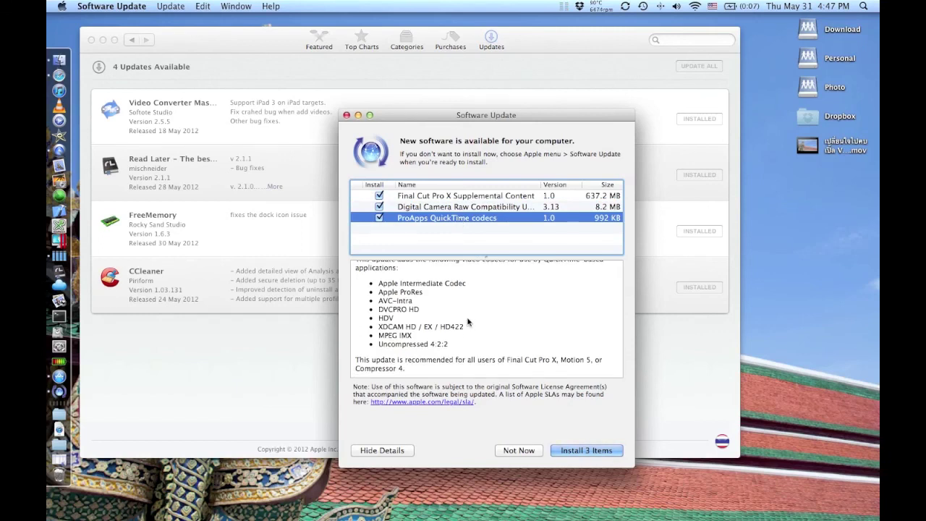
scroll(468, 321, up, 2)
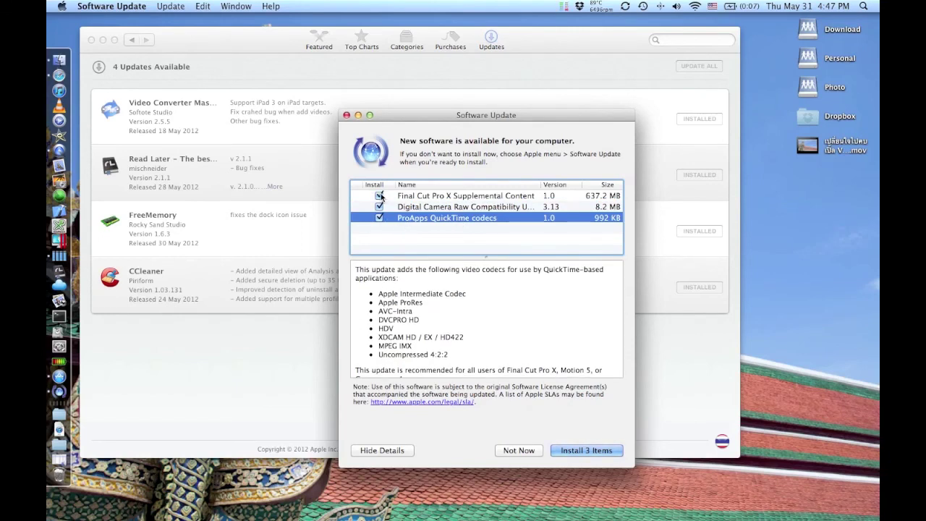
Step: Install the three listed software updates, including Final Cut Pro X Supplemental Content
click(402, 196)
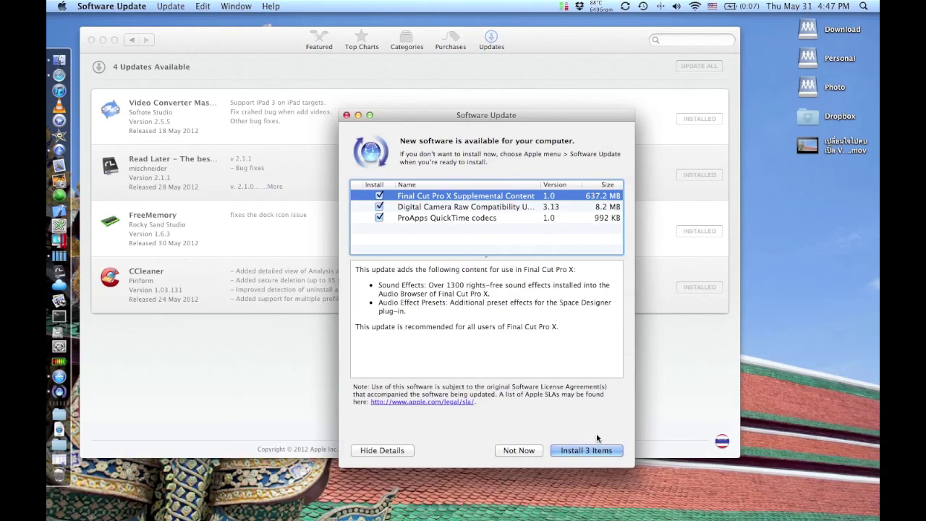
click(596, 453)
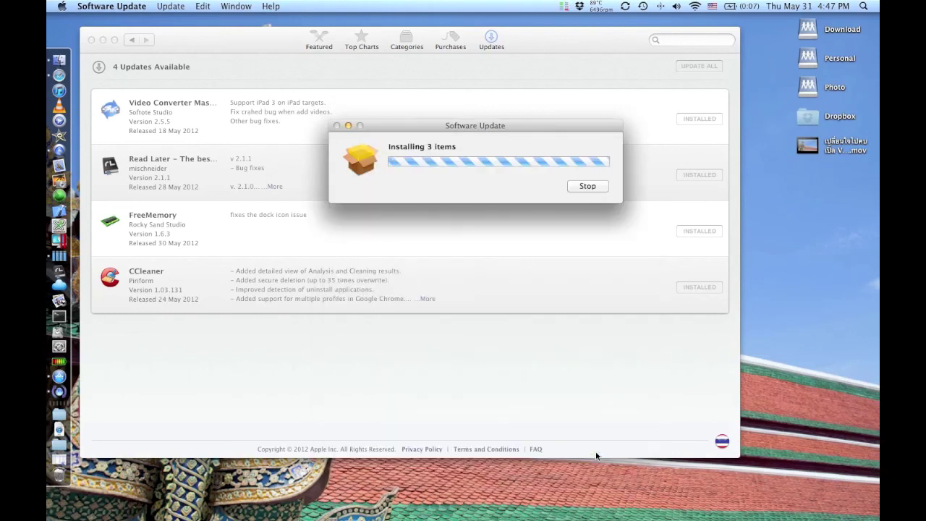